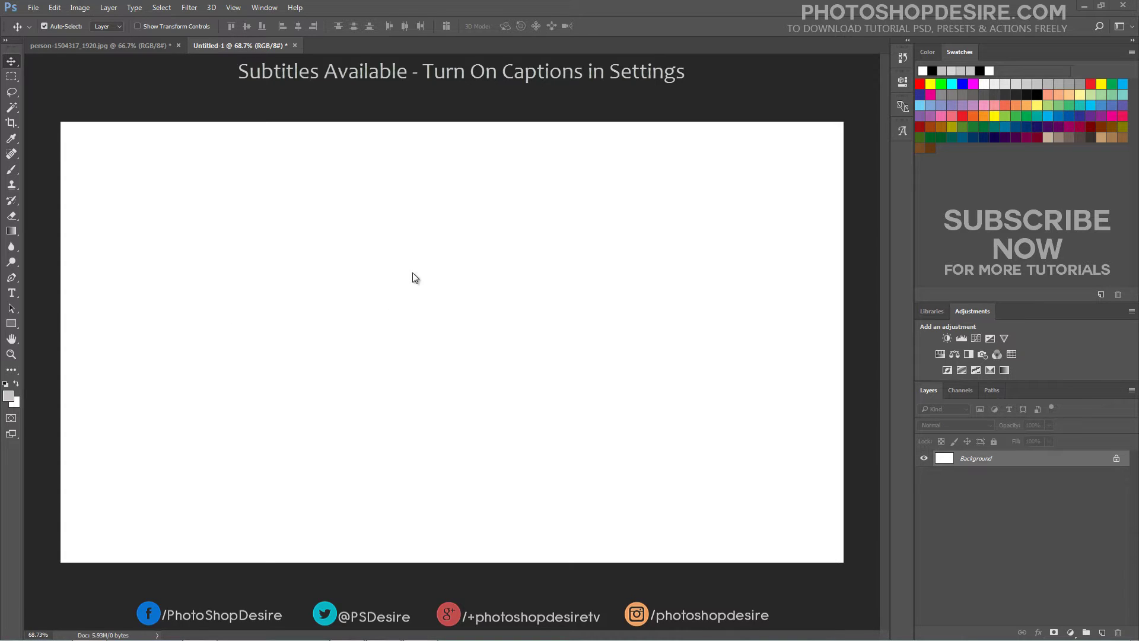
Step: Bring the bearded-man portrait person-1504317_1920.jpg to the front
left_click(109, 52)
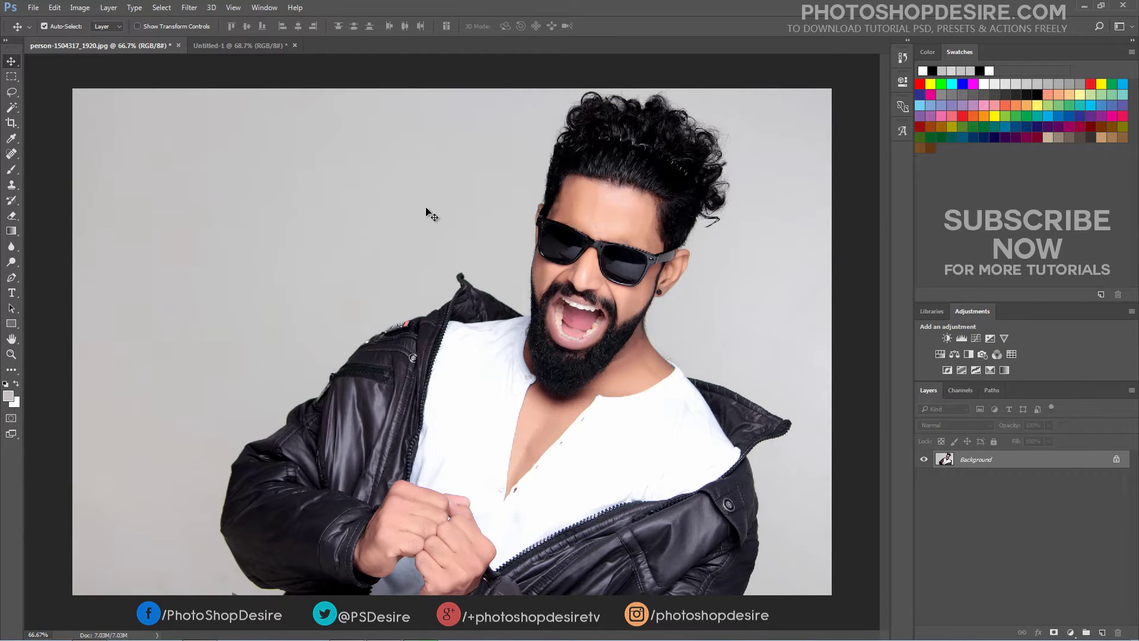
Step: Magic Wand the grey background and lasso in the missed patch right of the man
left_click(12, 108)
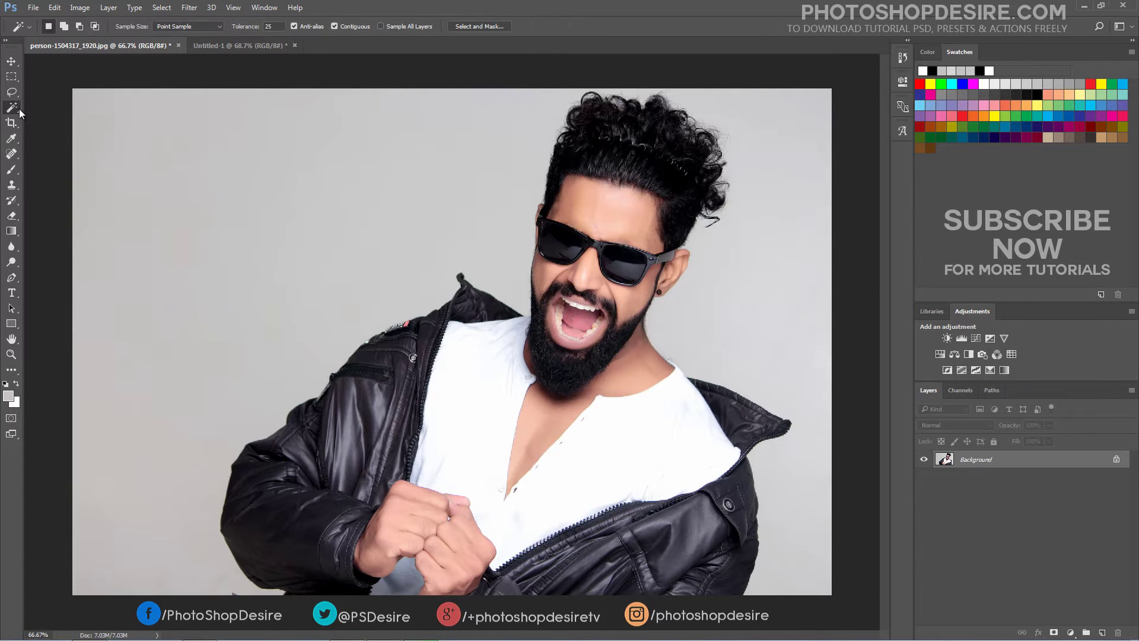
left_click(274, 194)
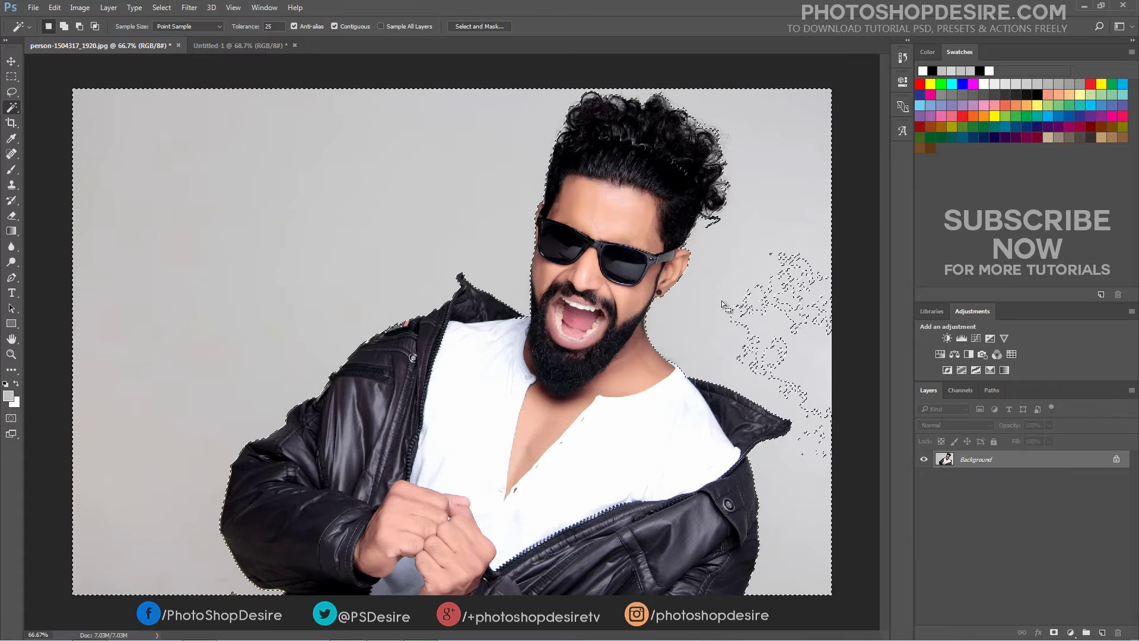
key("l")
key("shift")
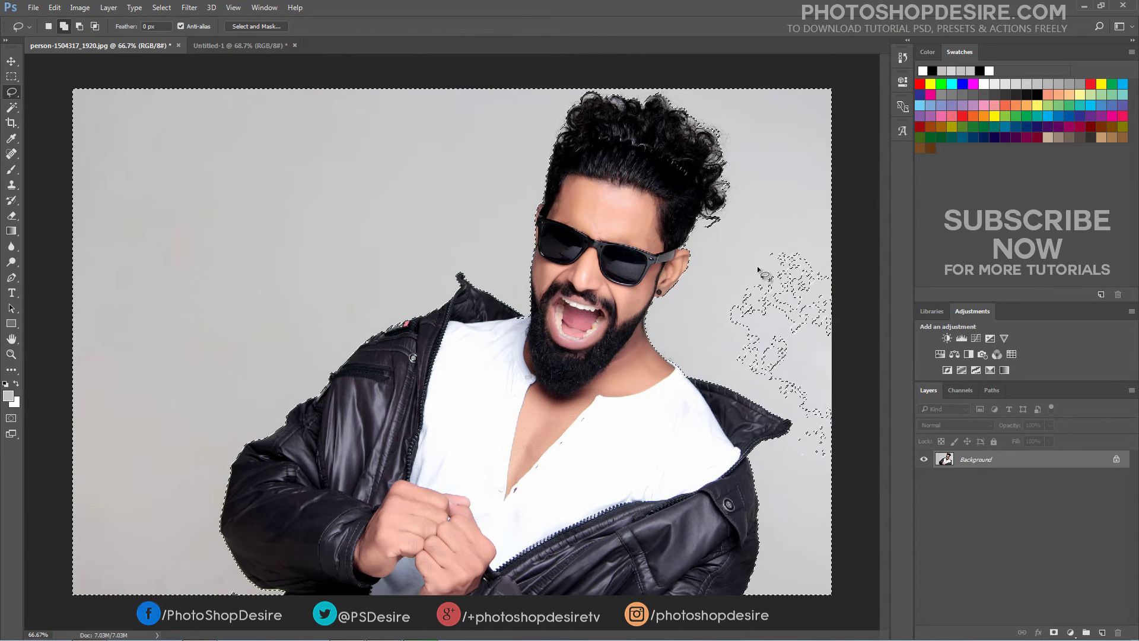
mouse_move(780, 232)
left_mouse_down()
mouse_move(725, 289)
mouse_move(709, 334)
mouse_move(742, 379)
mouse_move(795, 417)
mouse_move(785, 452)
mouse_move(832, 489)
mouse_move(852, 424)
mouse_move(857, 316)
mouse_move(845, 271)
mouse_move(780, 234)
left_mouse_up()
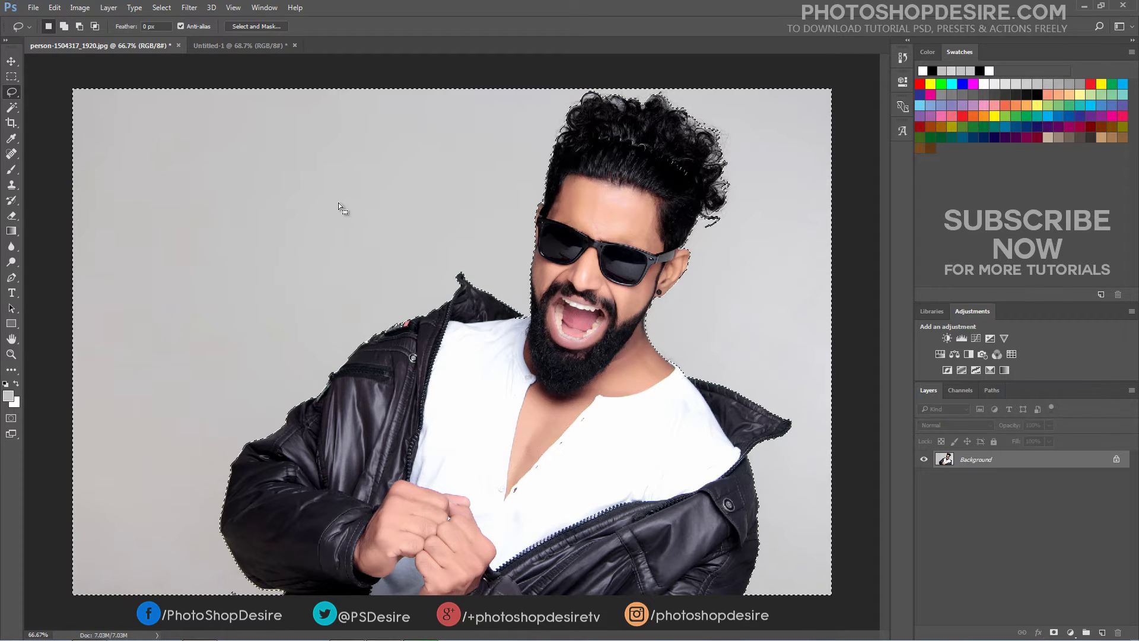
Step: Invert the selection so only the man is selected
left_click(11, 61)
left_click(162, 8)
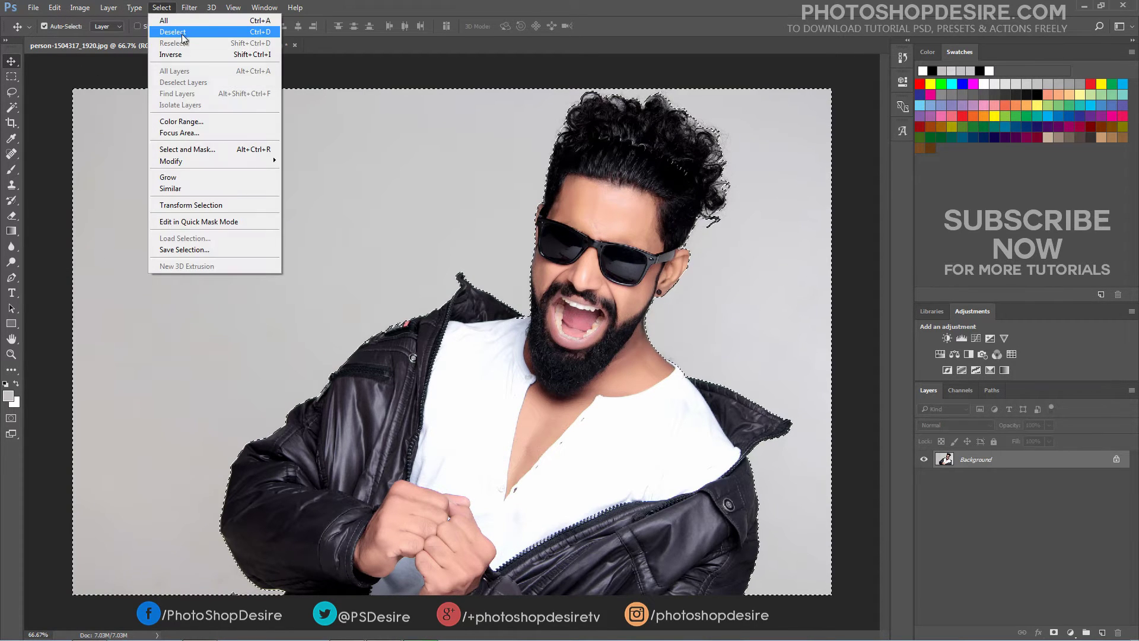
left_click(205, 58)
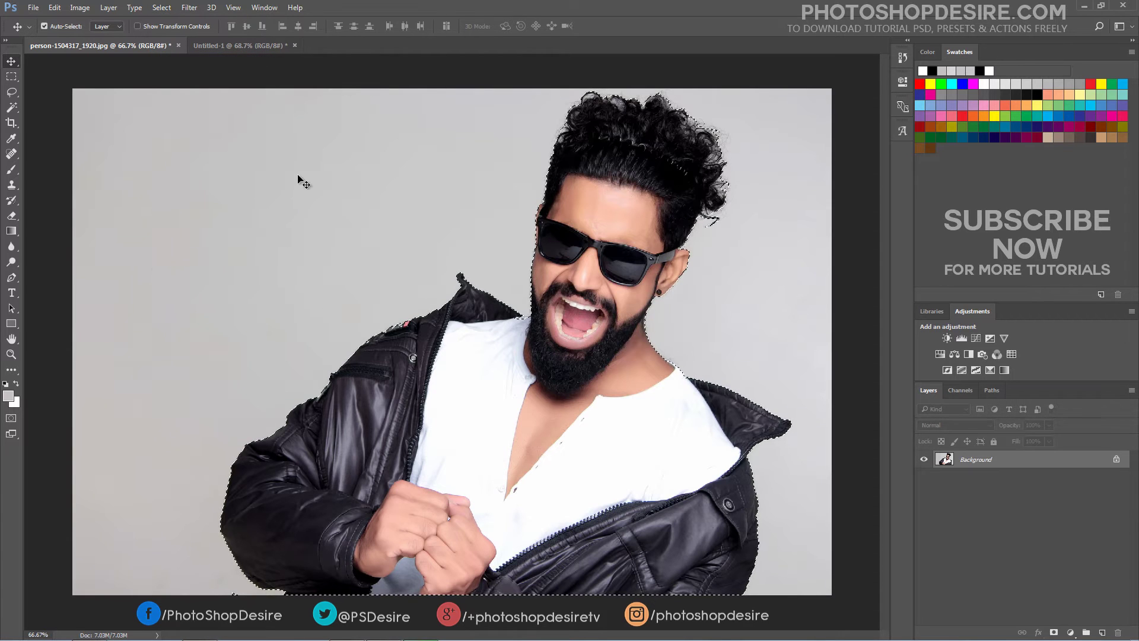
left_click(162, 7)
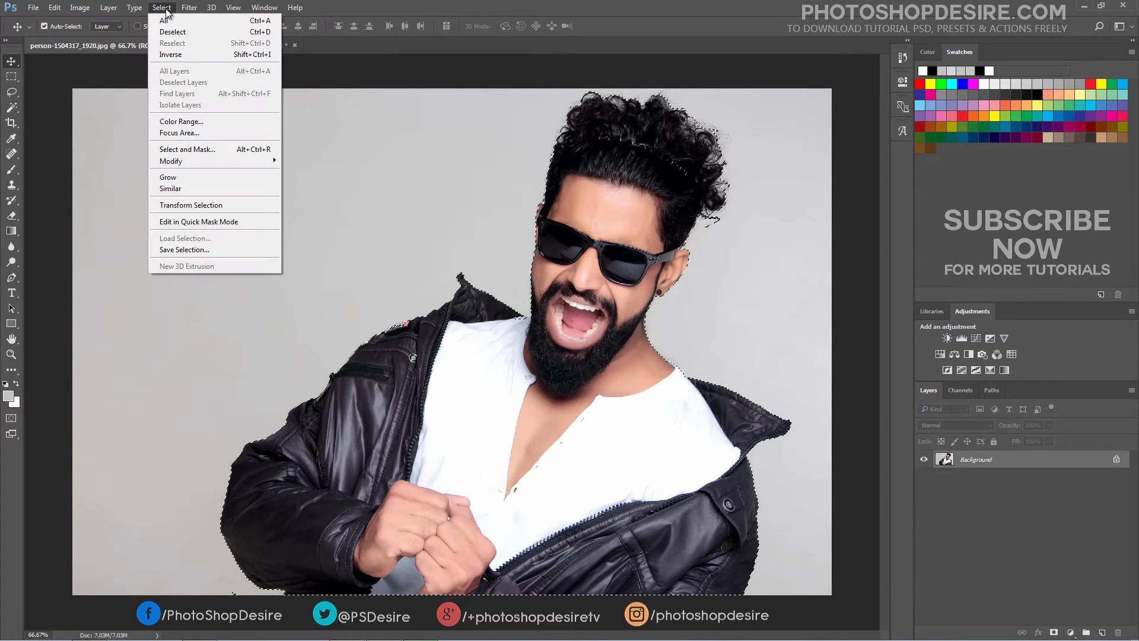
Step: In Select and Mask, set an 8 px edge radius and brush along the curly hair
left_click(203, 151)
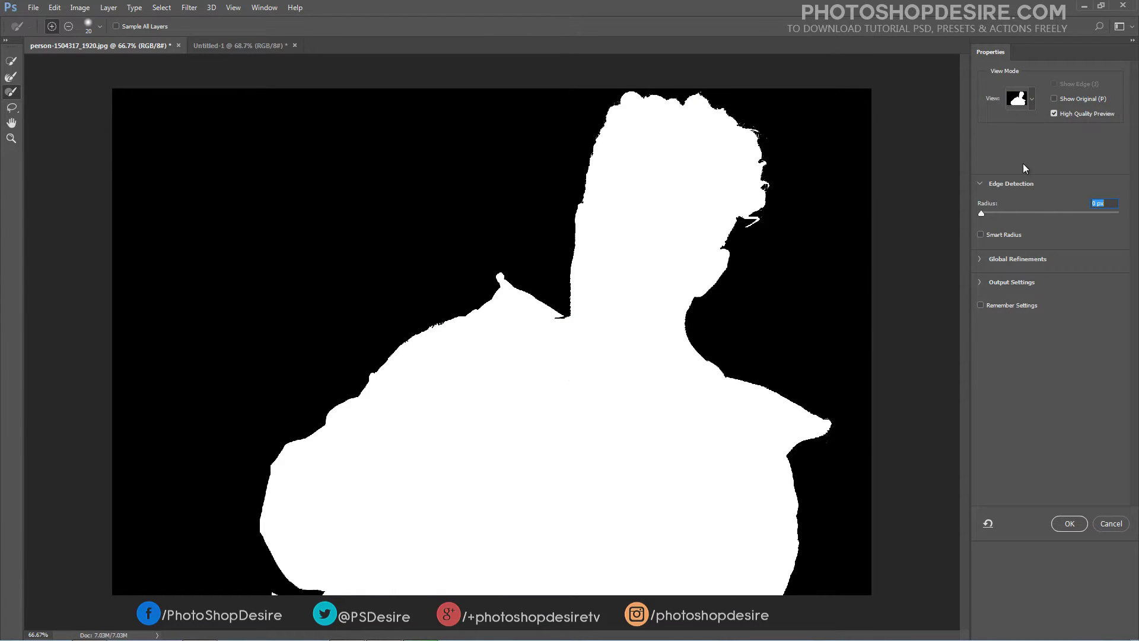
left_click_drag(981, 215, 1029, 215)
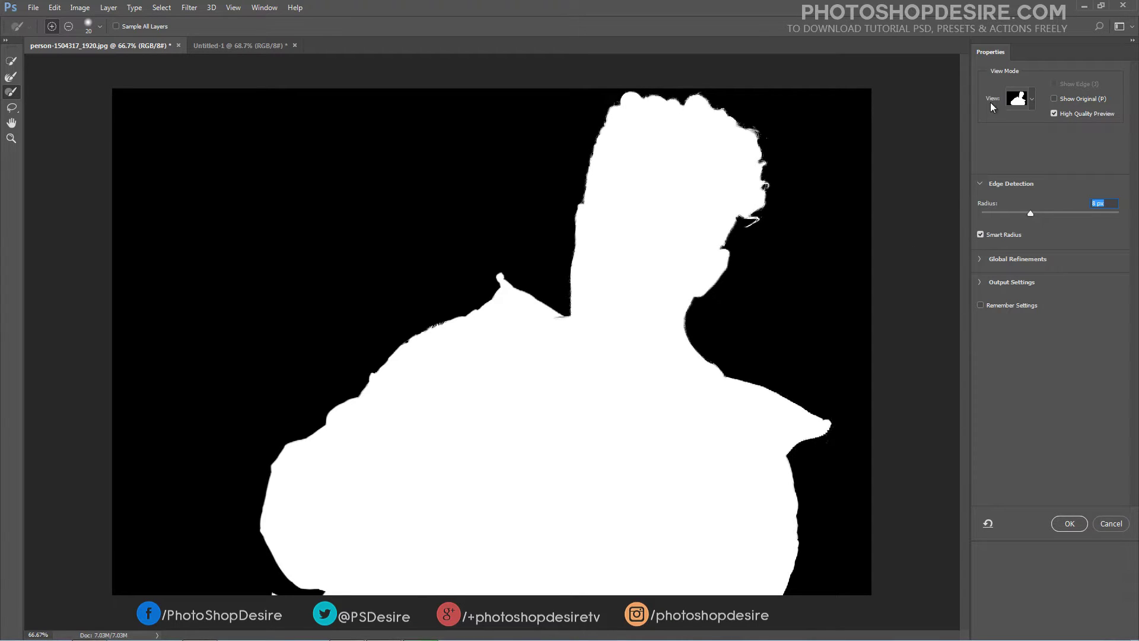
left_click(15, 78)
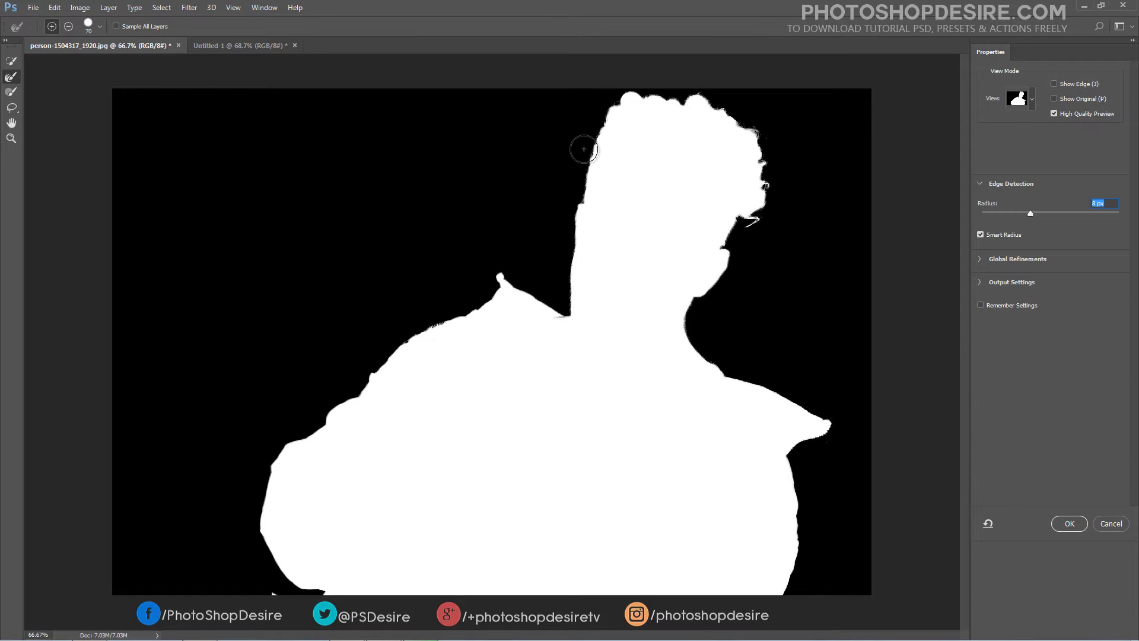
mouse_move(584, 149)
left_mouse_down()
mouse_move(601, 113)
mouse_move(637, 92)
mouse_move(718, 103)
mouse_move(762, 158)
mouse_move(752, 224)
left_mouse_up()
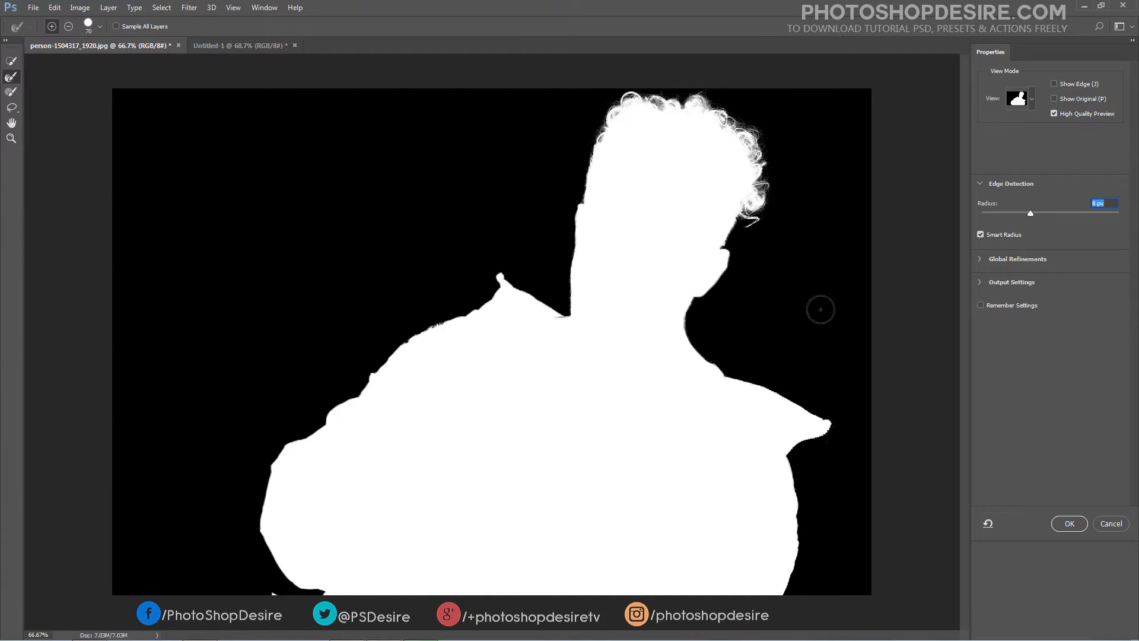
Step: Output the refined cutout to a new layer
left_click(981, 282)
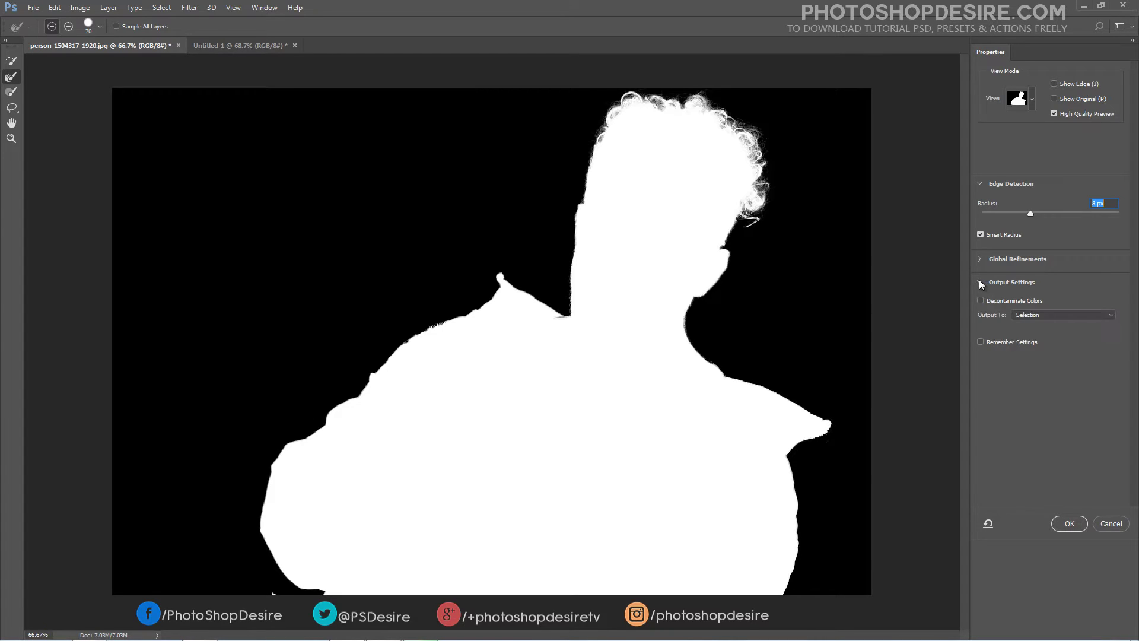
left_click(1030, 316)
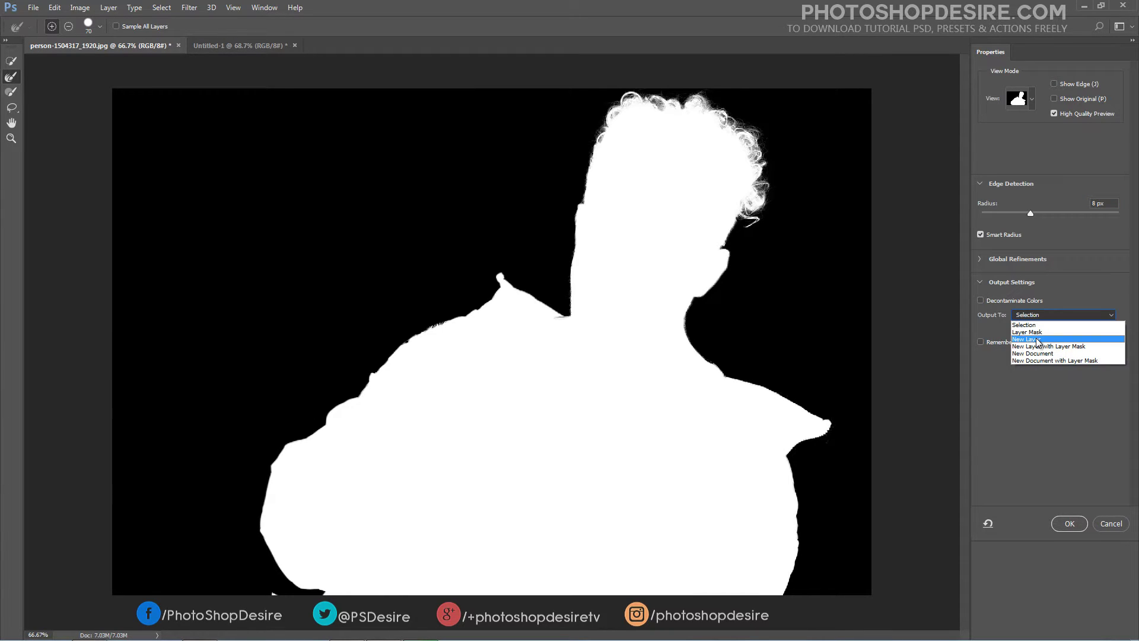
left_click(1038, 340)
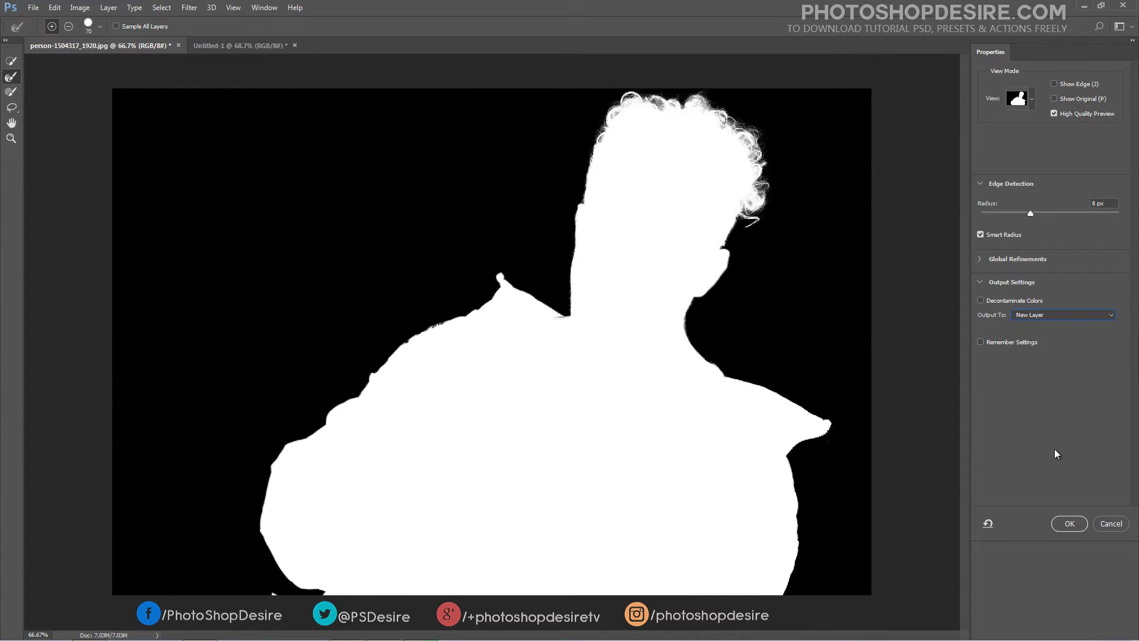
left_click(1069, 523)
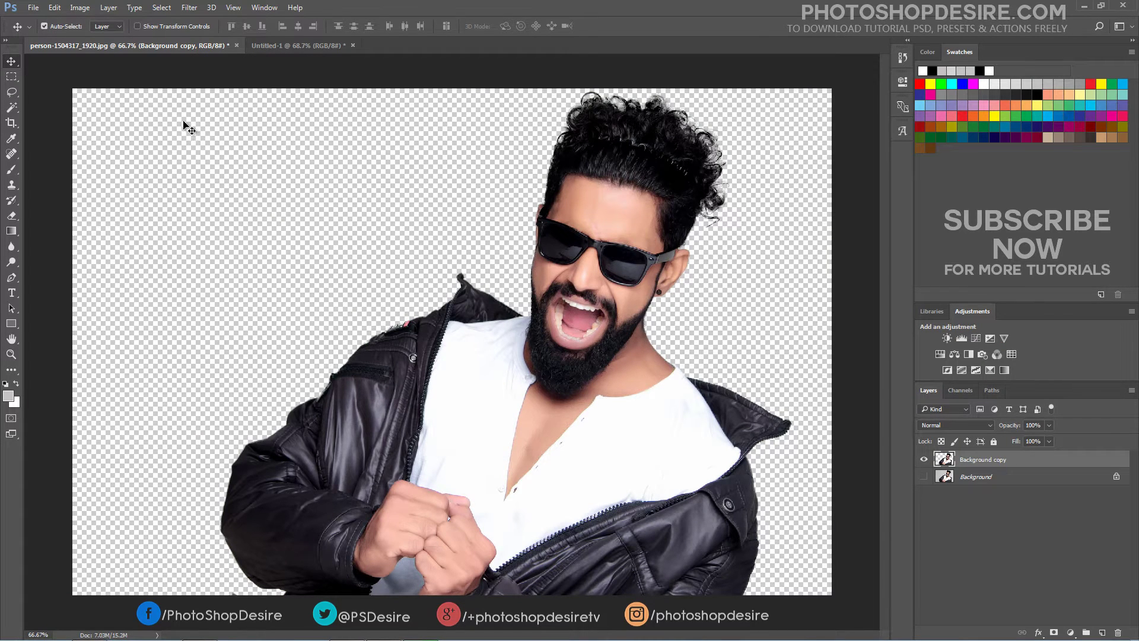
Step: Drag the Background copy cutout onto the white Untitled-1 canvas
left_click_drag(617, 168, 567, 297)
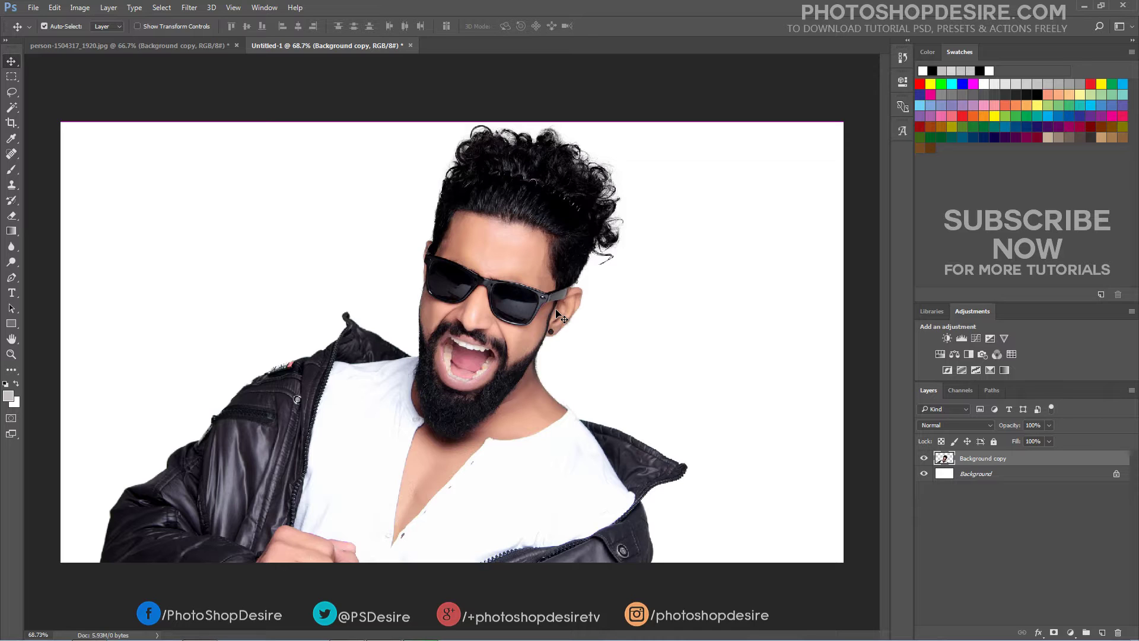
Step: Free-transform the man about 15.9° upright, then move him slightly lower and centred
left_click(54, 7)
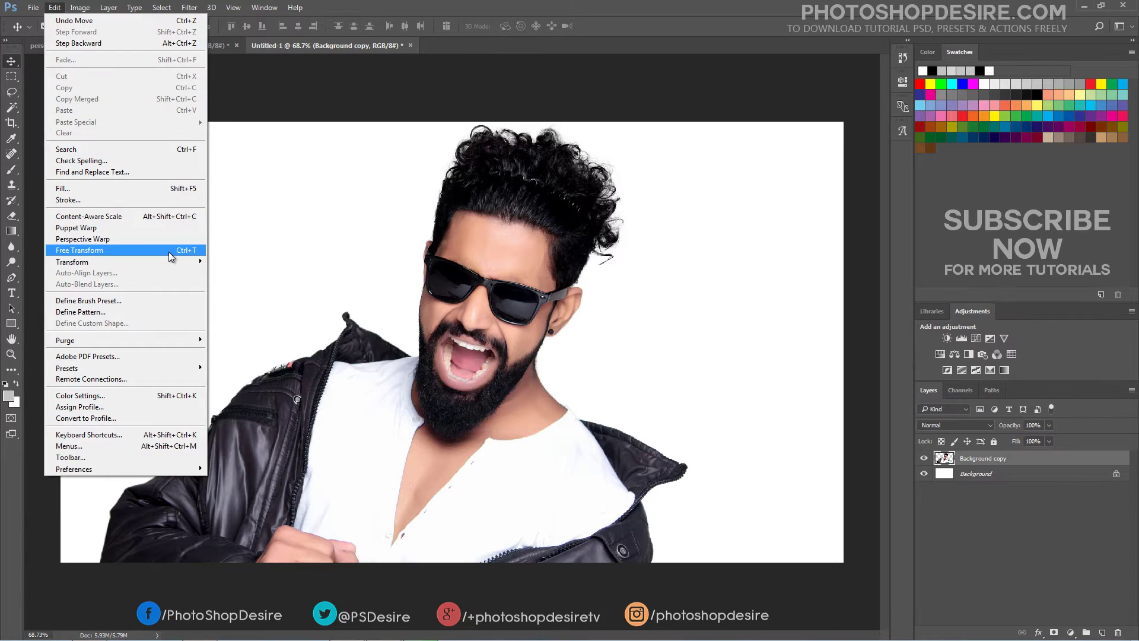
left_click(170, 257)
left_click_drag(655, 95, 546, 79)
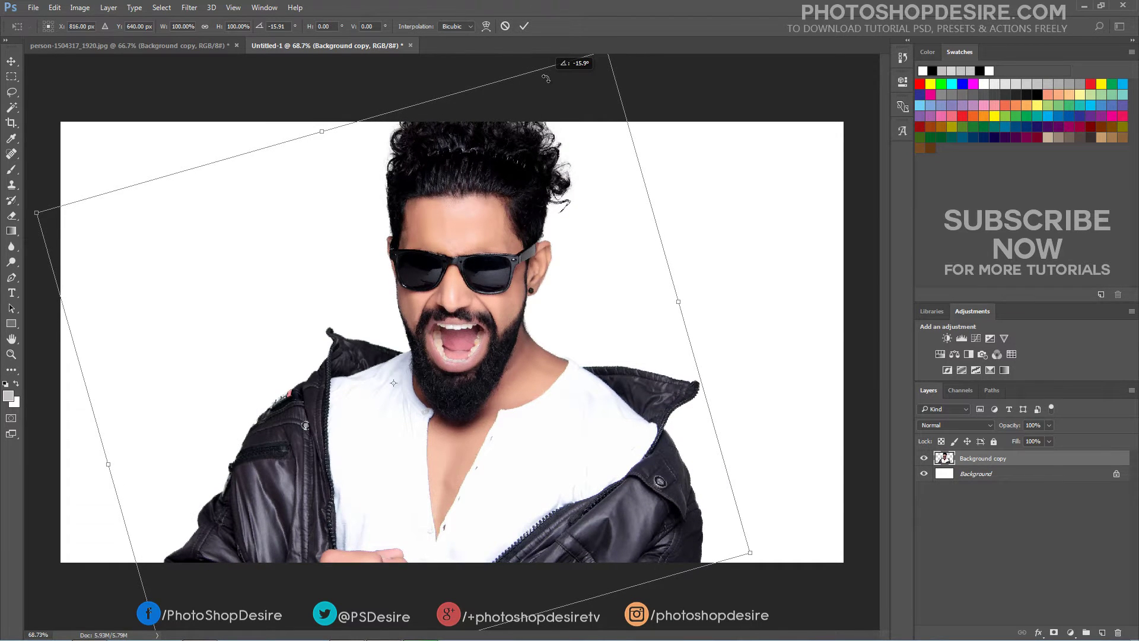
left_click_drag(546, 79, 546, 79)
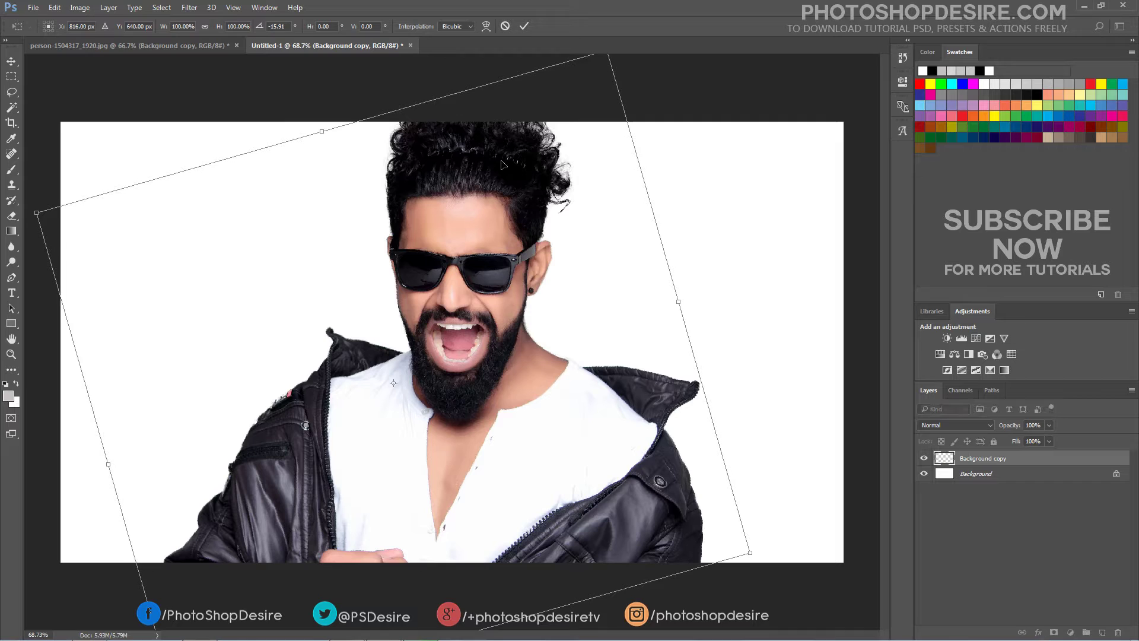
key("Escape")
left_click_drag(487, 229, 486, 257)
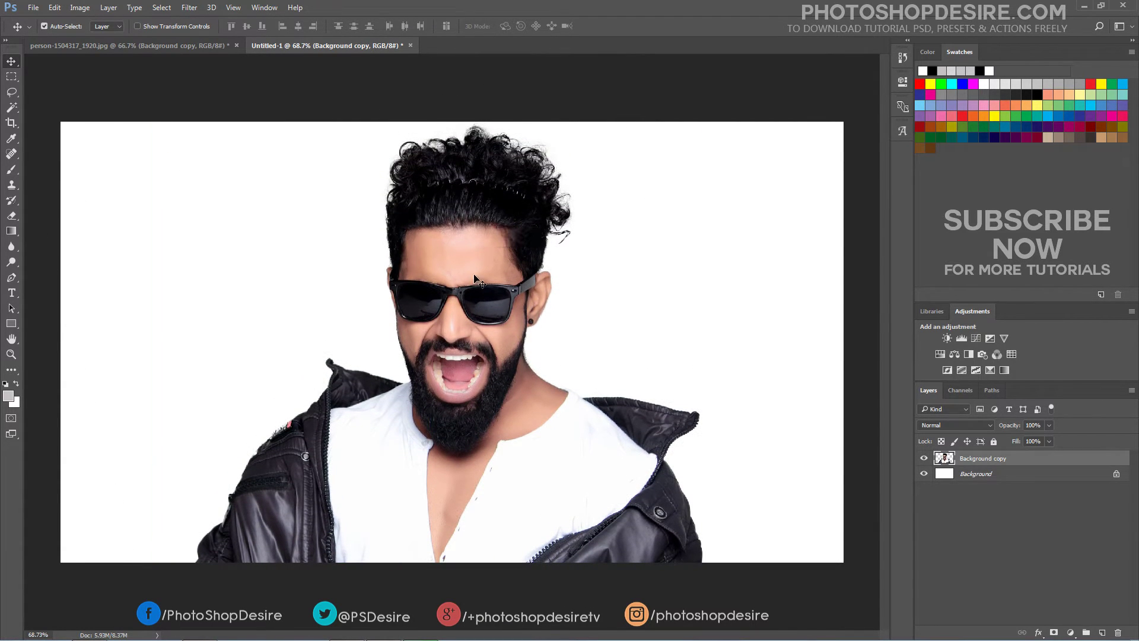
Step: Duplicate the Background copy layer as Background copy 2 and set it to Overlay
left_click(979, 511)
left_click(976, 462)
left_click(107, 10)
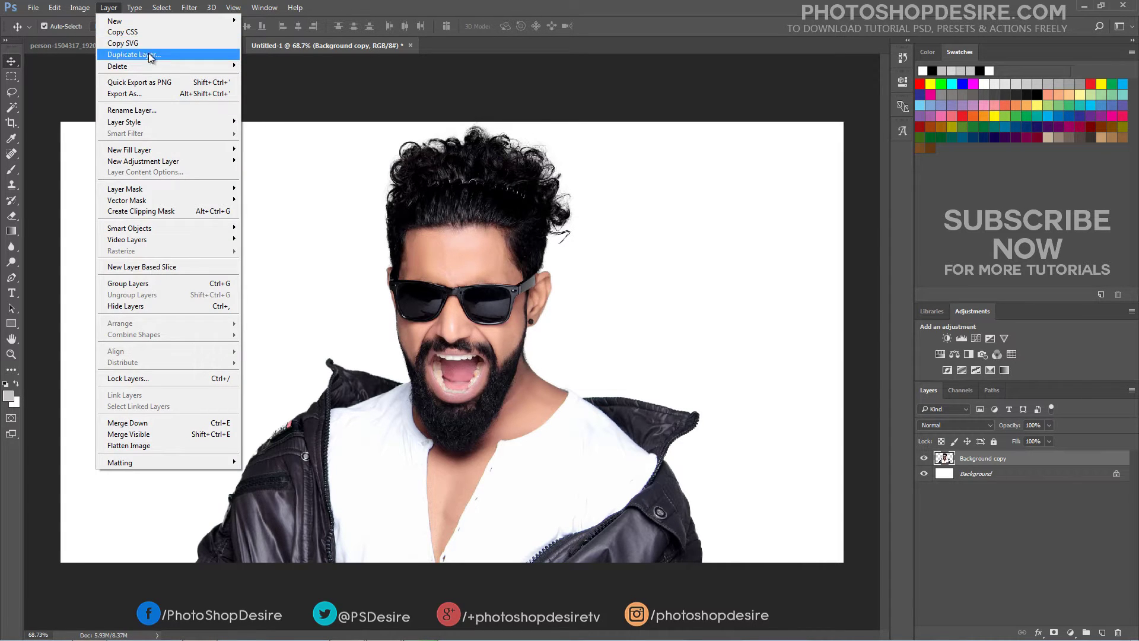
left_click(149, 54)
left_click(507, 128)
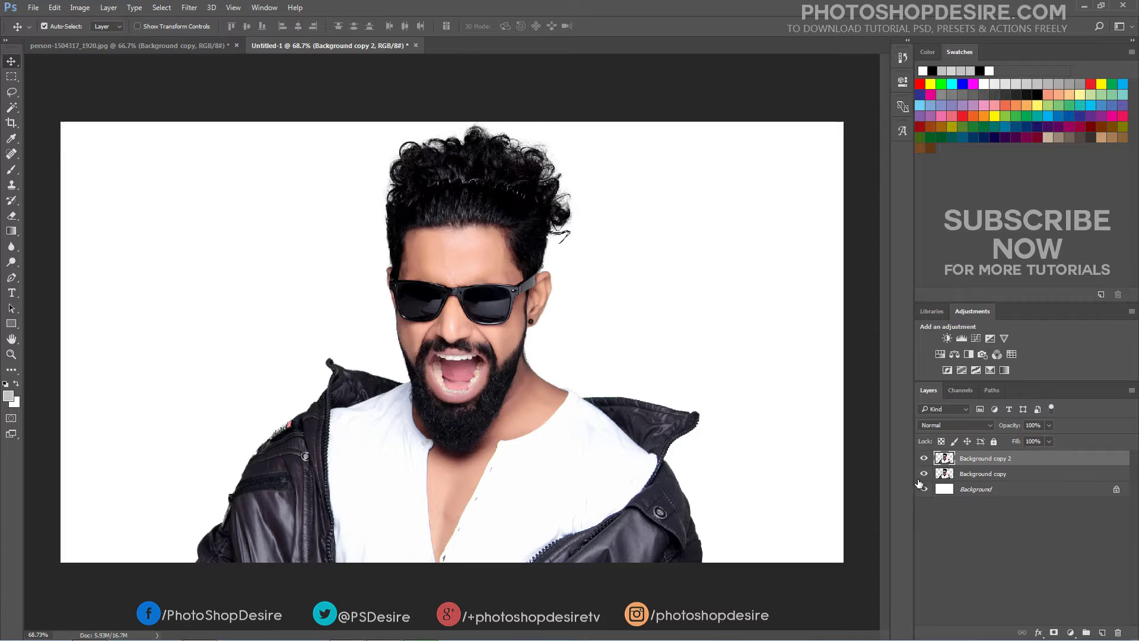
left_click(973, 426)
left_click(923, 300)
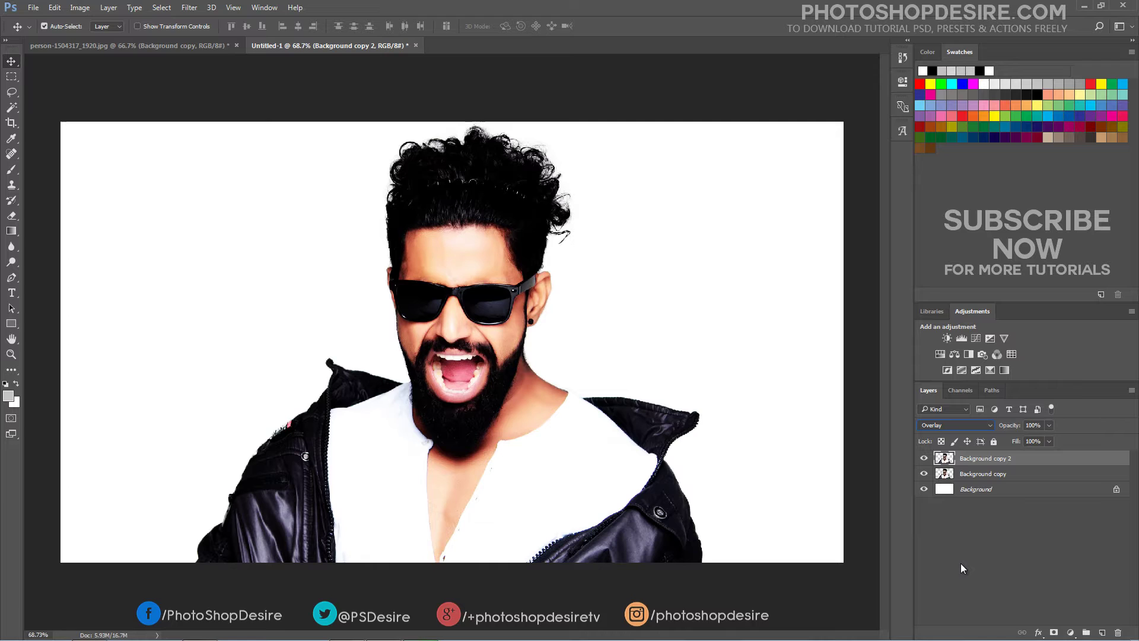
Step: Add a Levels adjustment layer with midtones 0.50 and output black 35
left_click(1069, 630)
left_click(1021, 426)
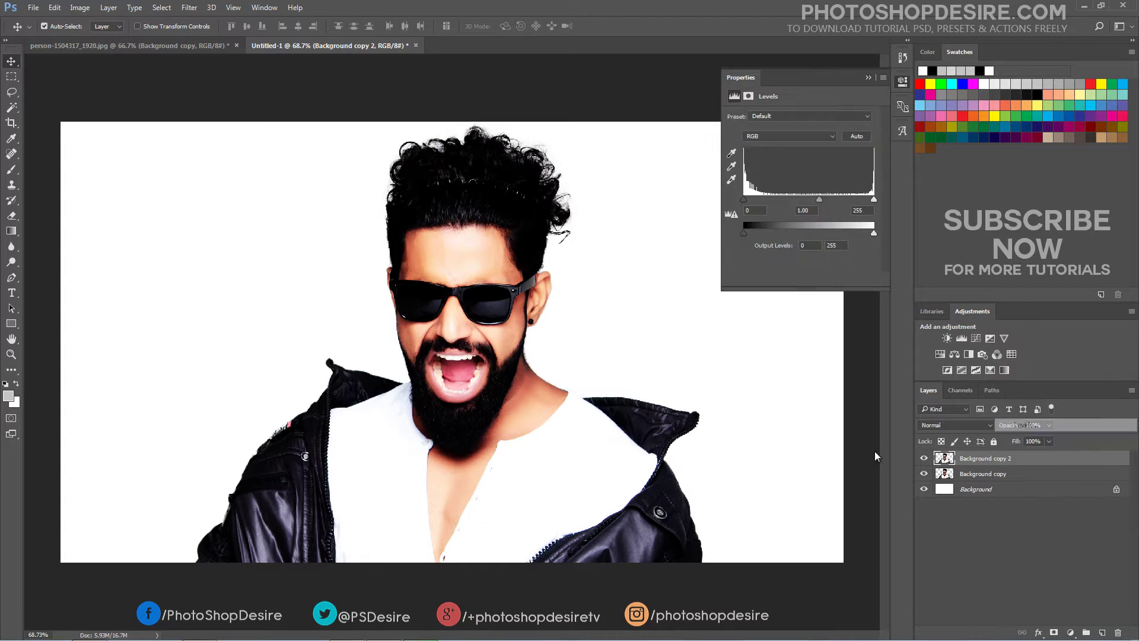
mouse_move(821, 201)
left_mouse_down()
mouse_move(812, 200)
mouse_move(823, 200)
left_mouse_up()
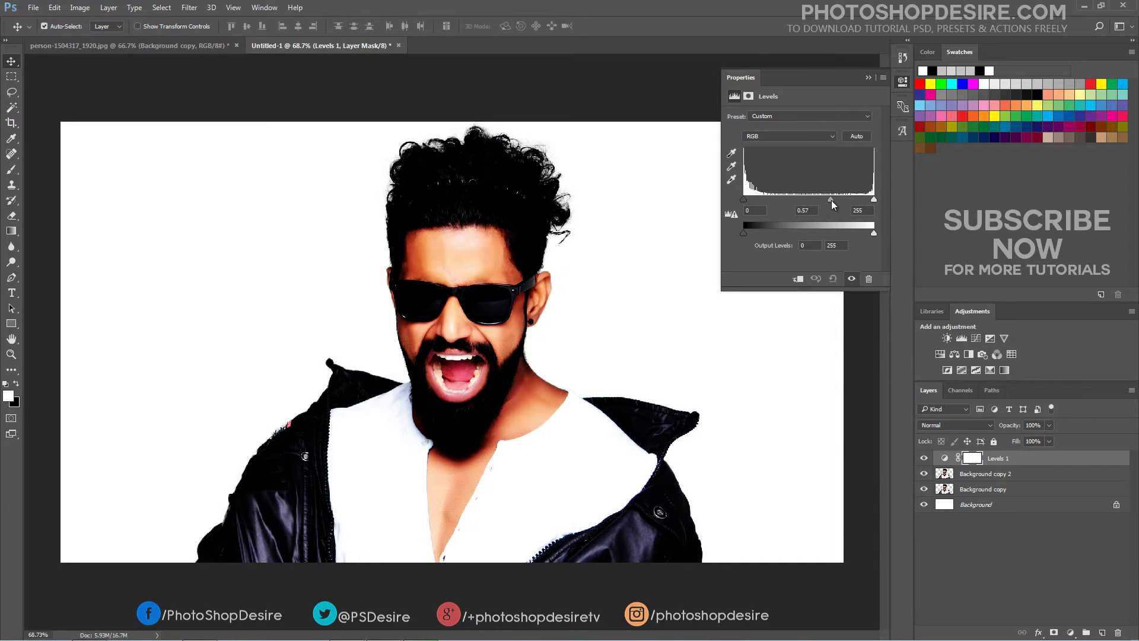
left_click_drag(834, 201, 836, 201)
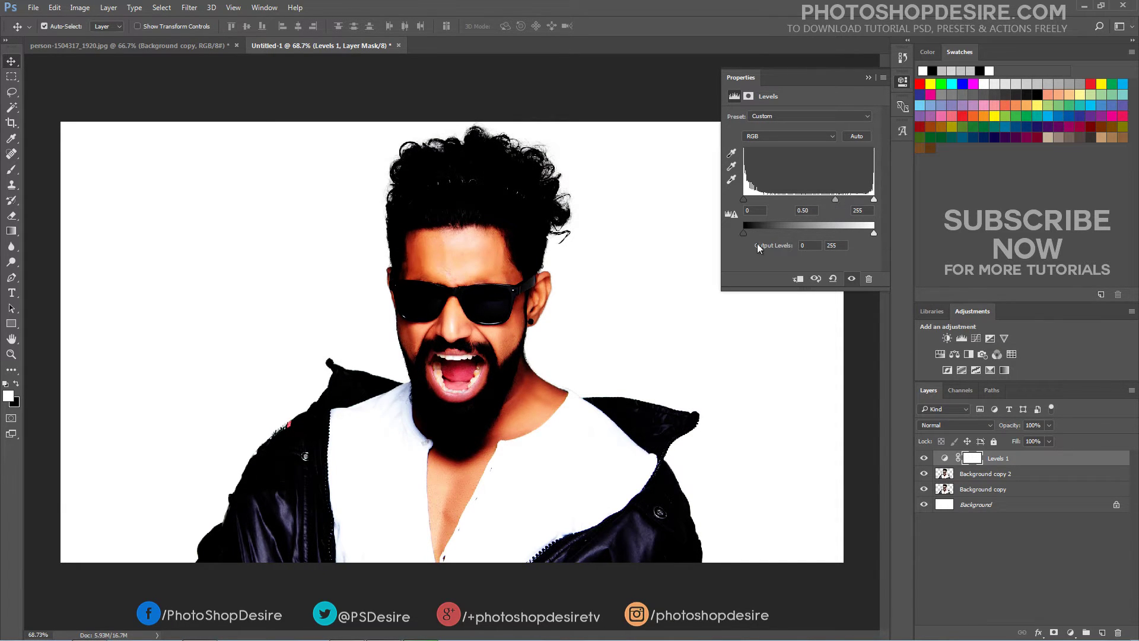
left_click_drag(747, 234, 764, 233)
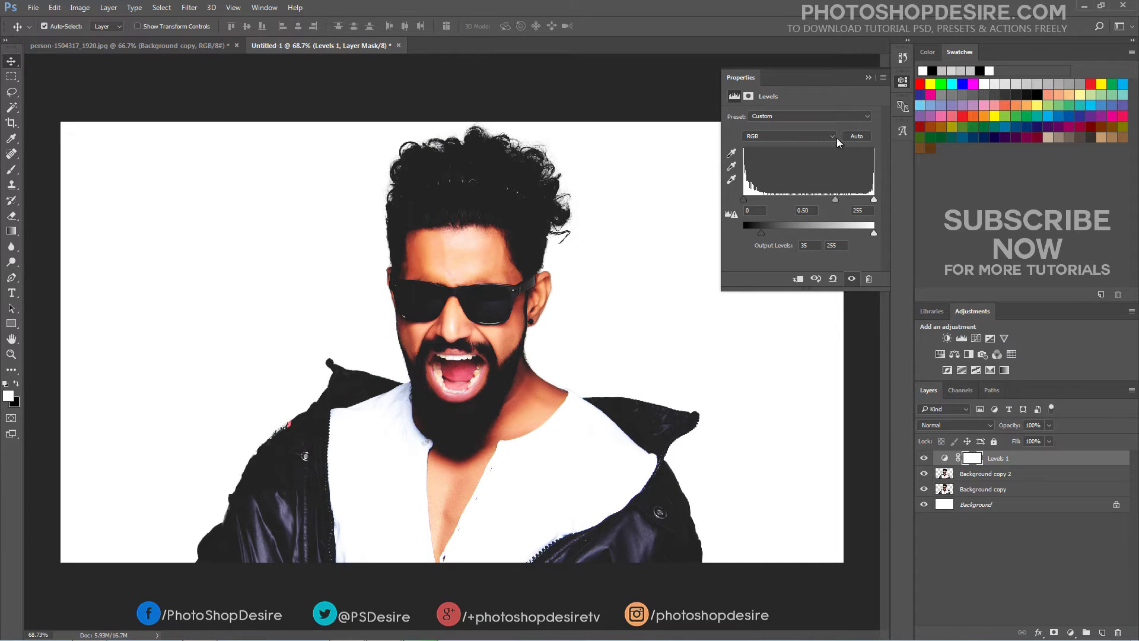
left_click(868, 77)
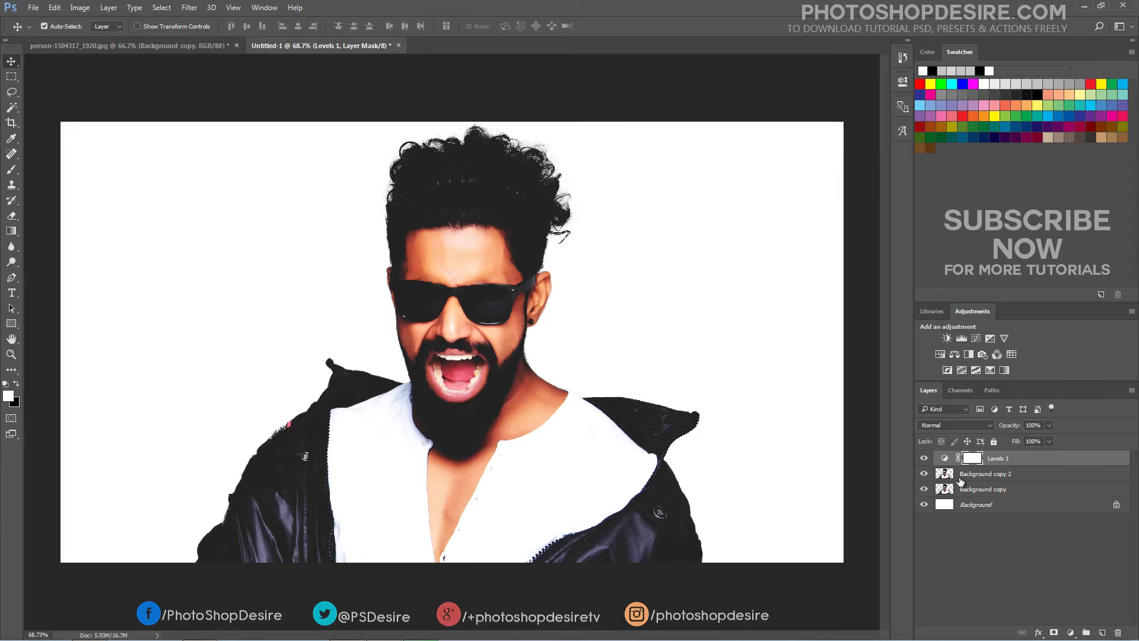
Step: Select Background copy, Background copy 2 and Levels 1 together
left_click(987, 491)
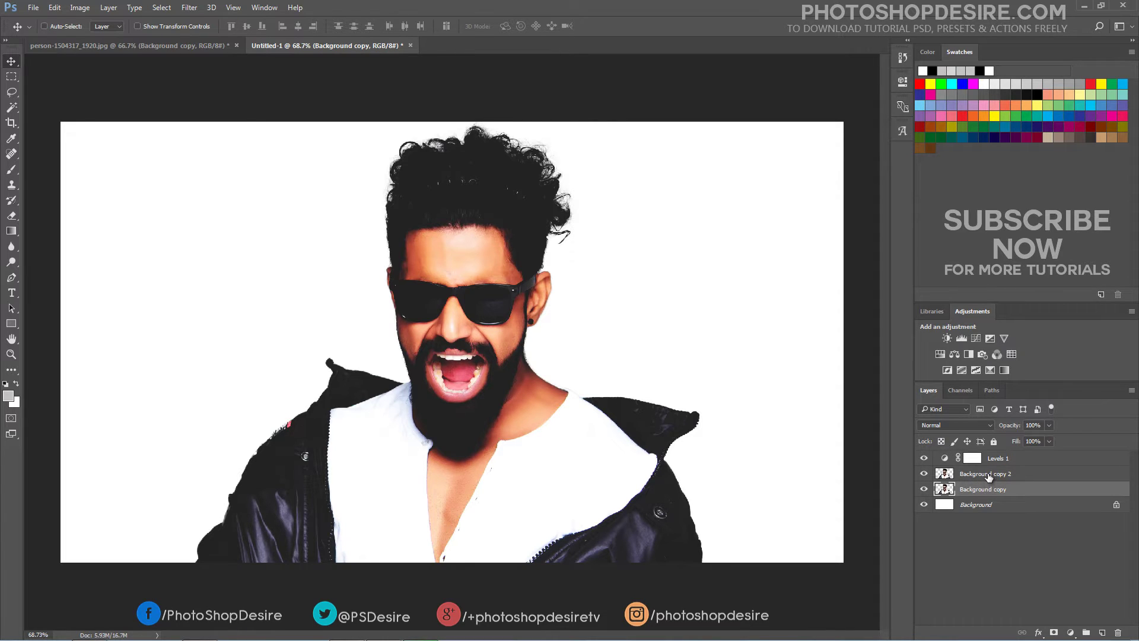
left_click(990, 478, "ctrl")
left_click(995, 460, "ctrl")
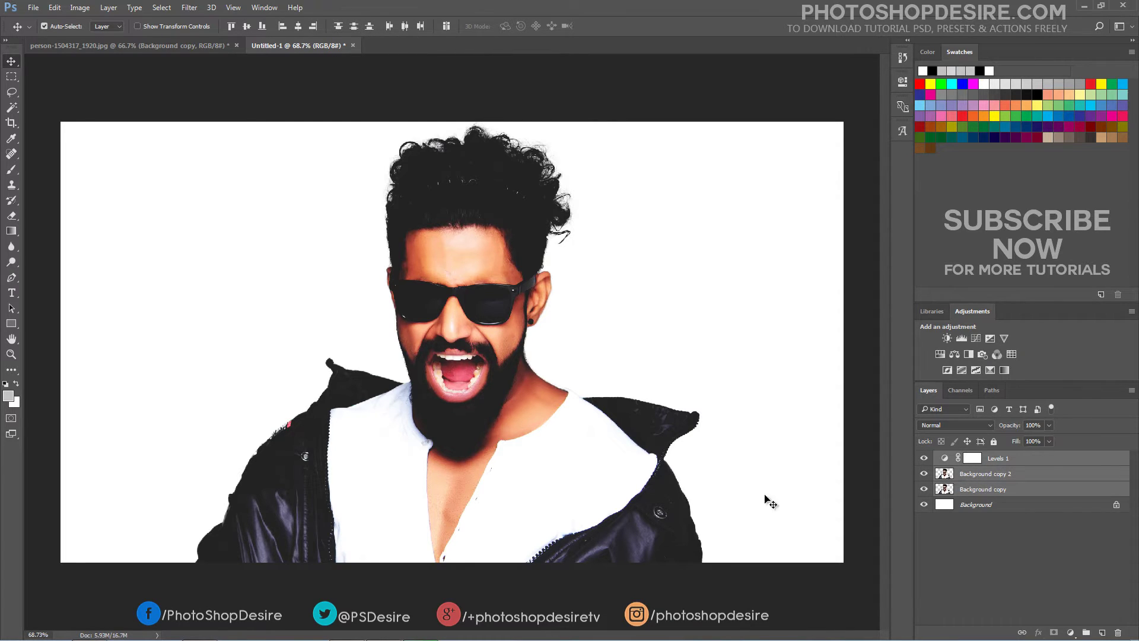
Step: Group the three man layers into Group 1 and check its visibility
left_click(109, 7)
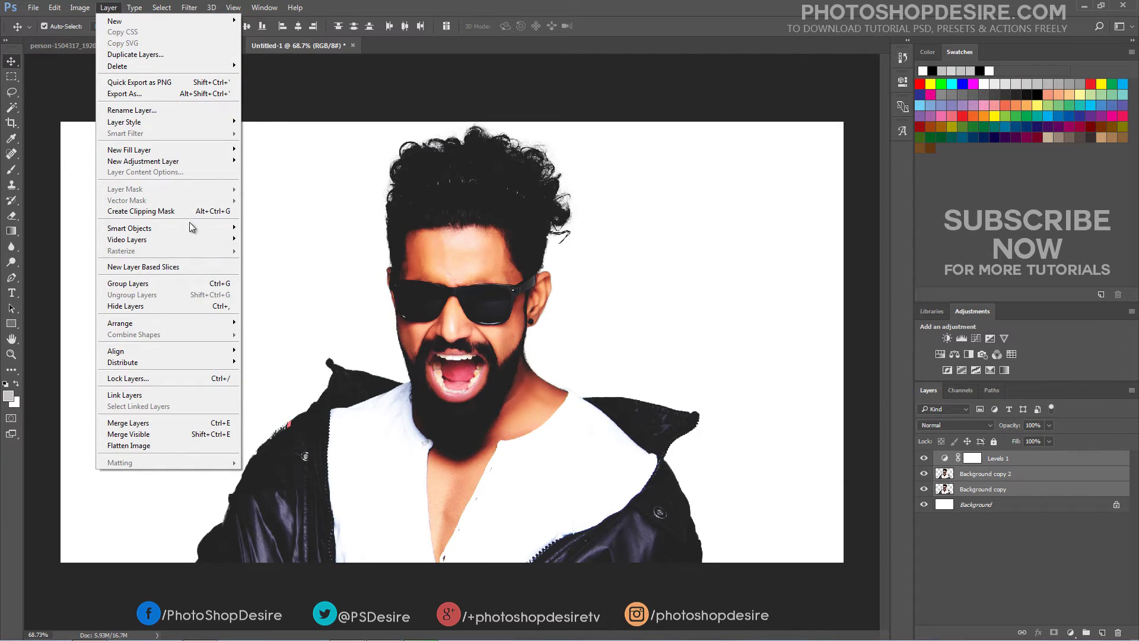
left_click(197, 283)
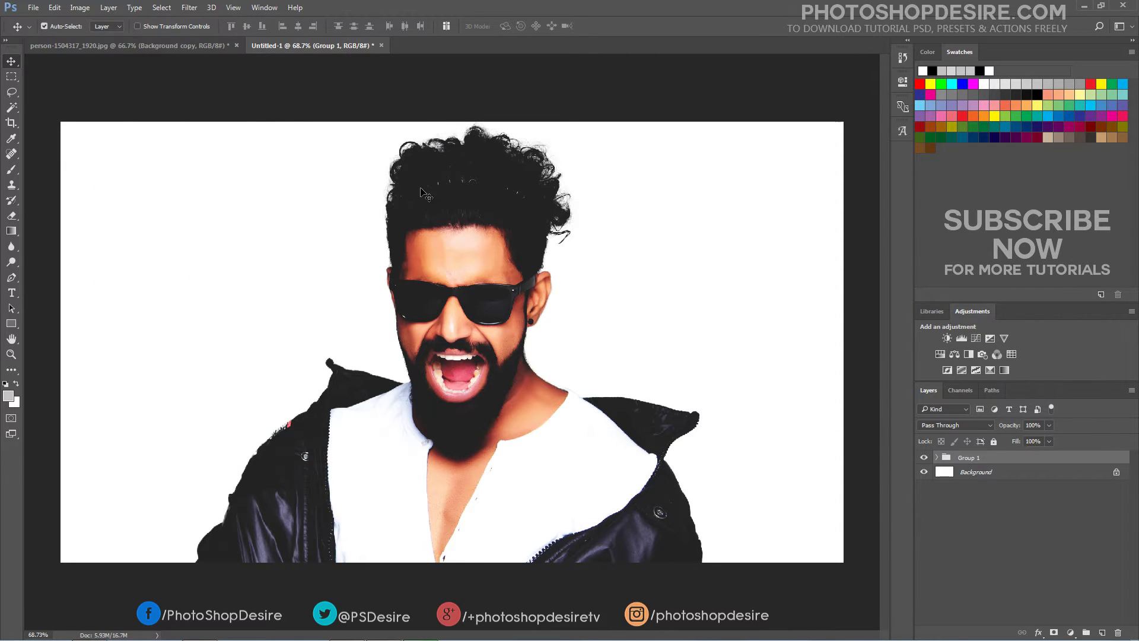
left_click(923, 457)
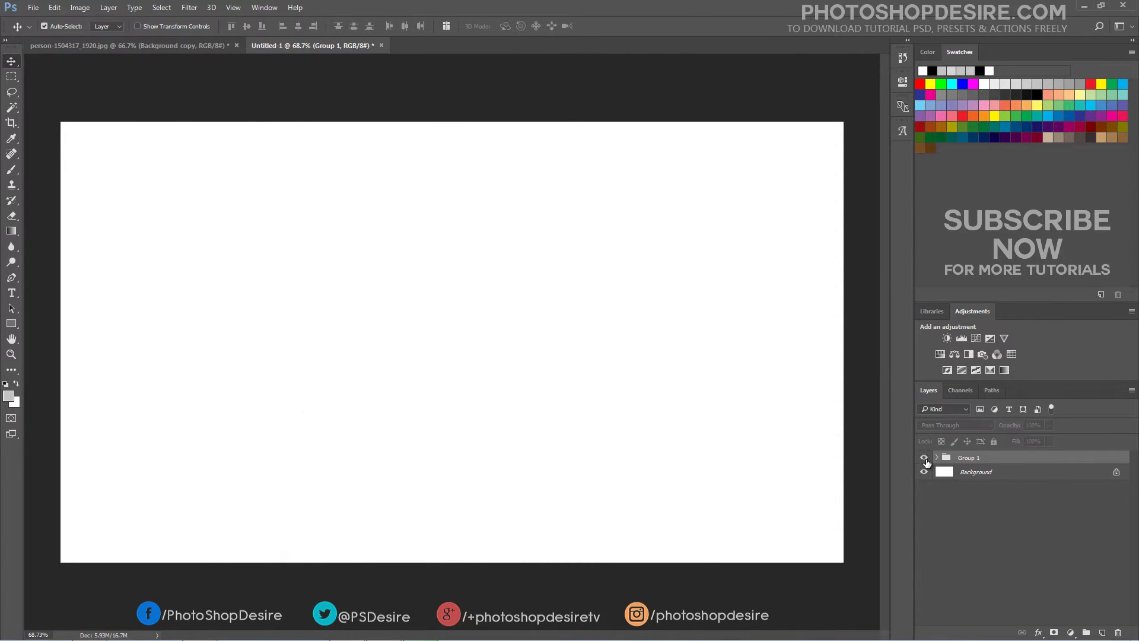
left_click(924, 457)
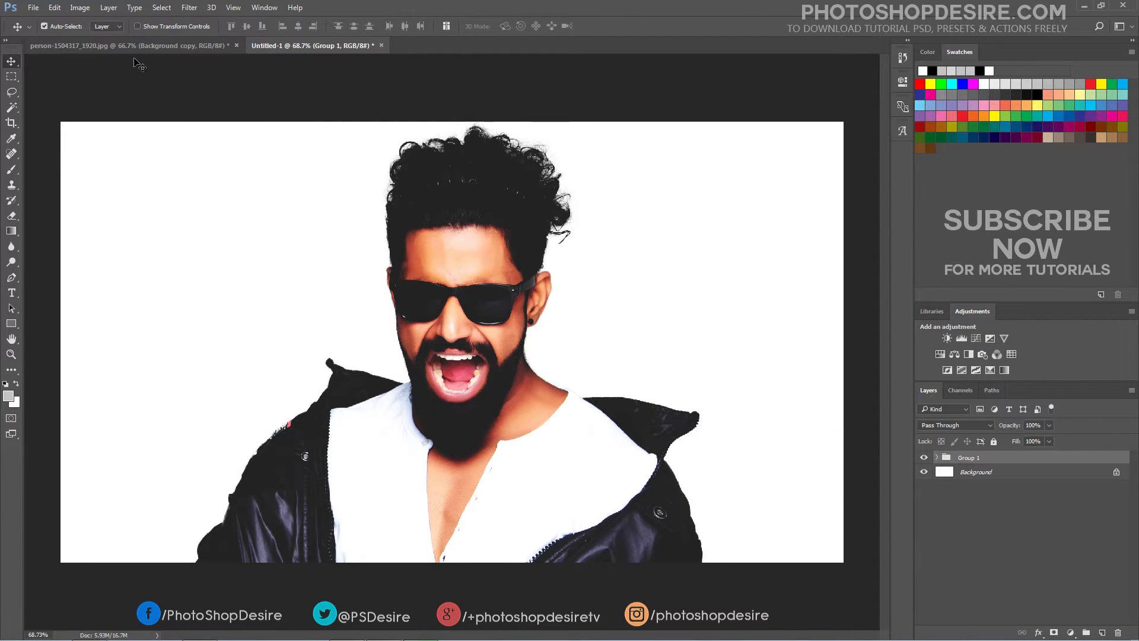
Step: Load the city time-lapse image sequence as a new video layer, Layer 1
left_click(109, 9)
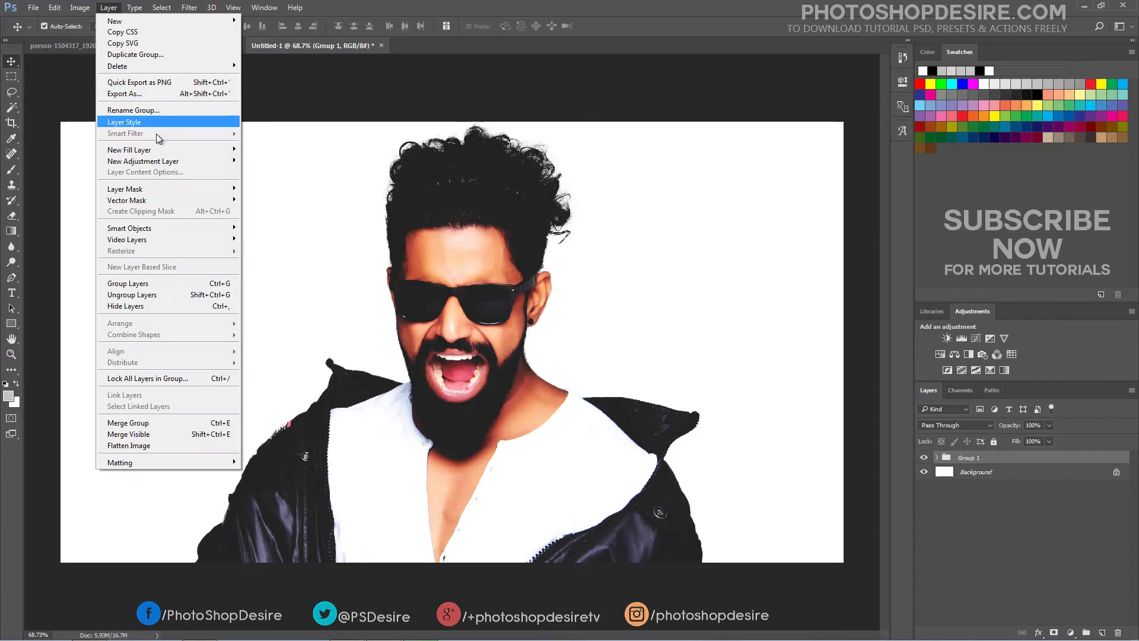
mouse_move(198, 236)
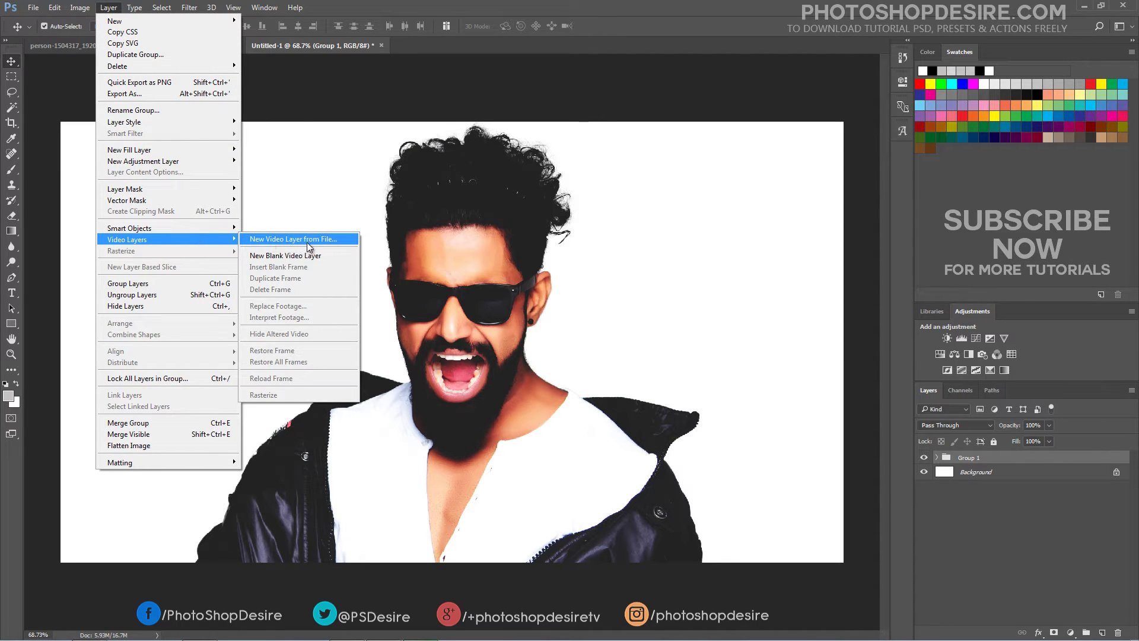
left_click(343, 238)
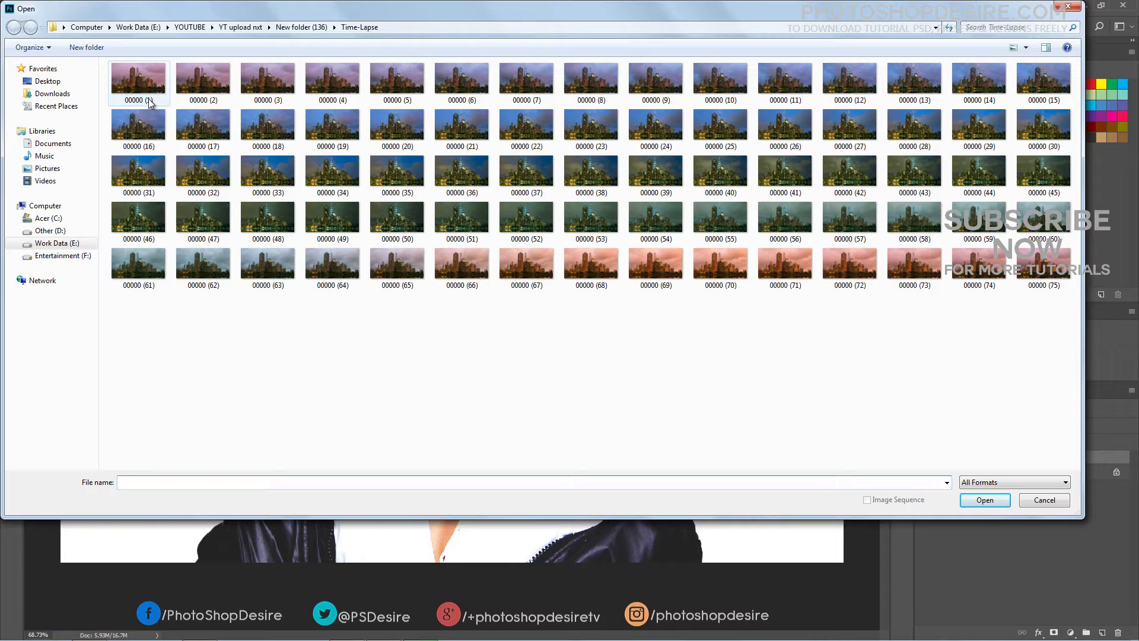
left_click(148, 99)
left_click(962, 501)
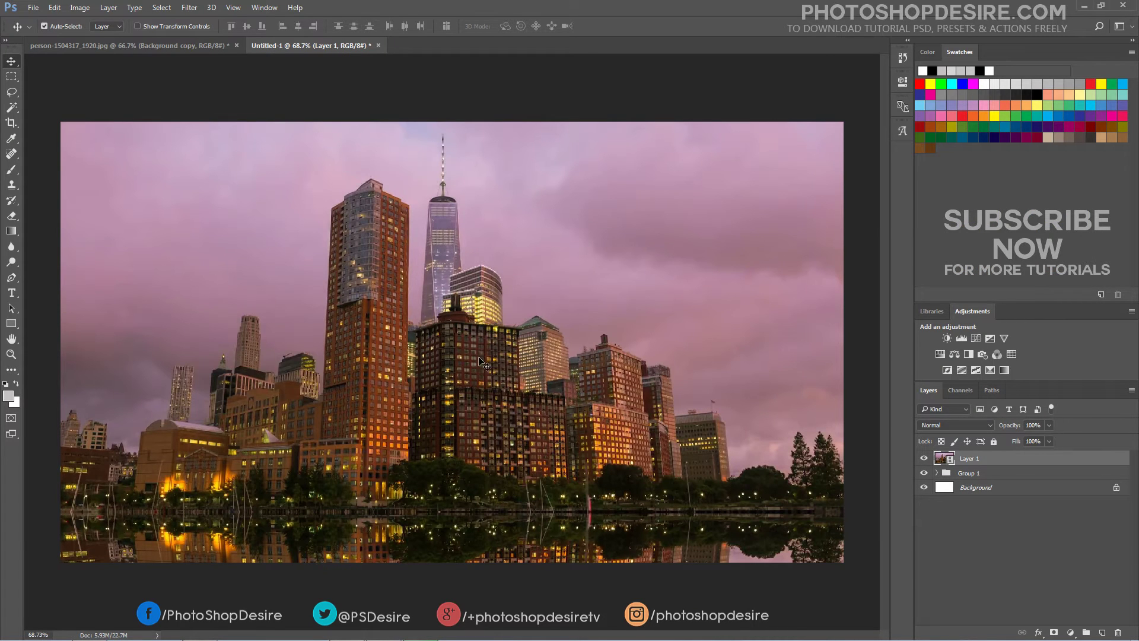
Step: Set the city Layer 1 to Screen blend mode and compare it on and off
left_click(961, 426)
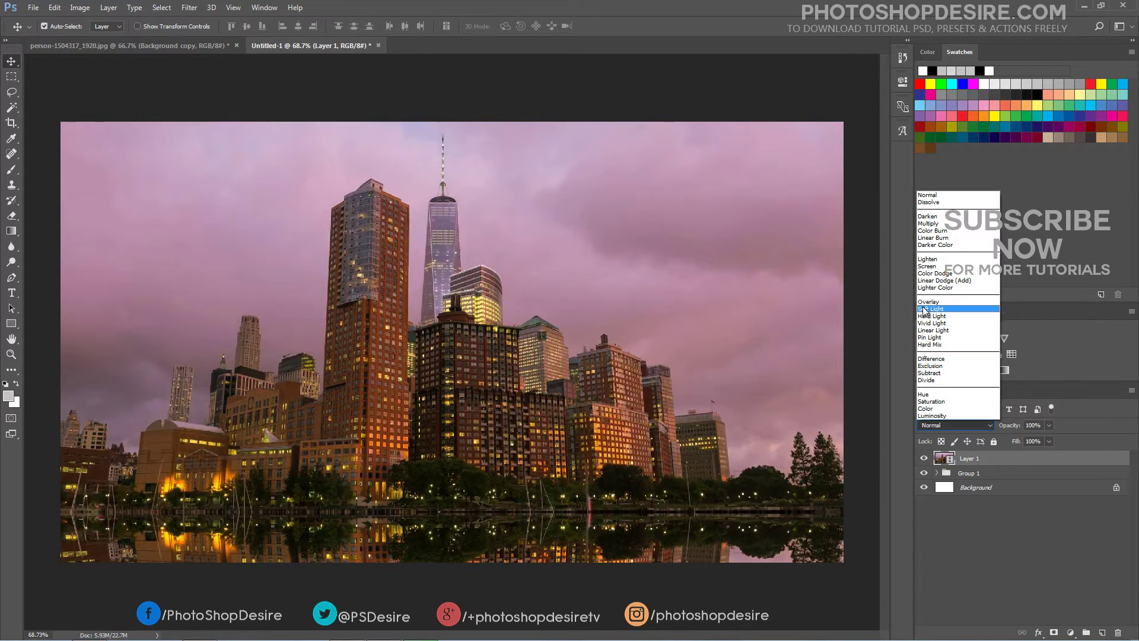
left_click(939, 266)
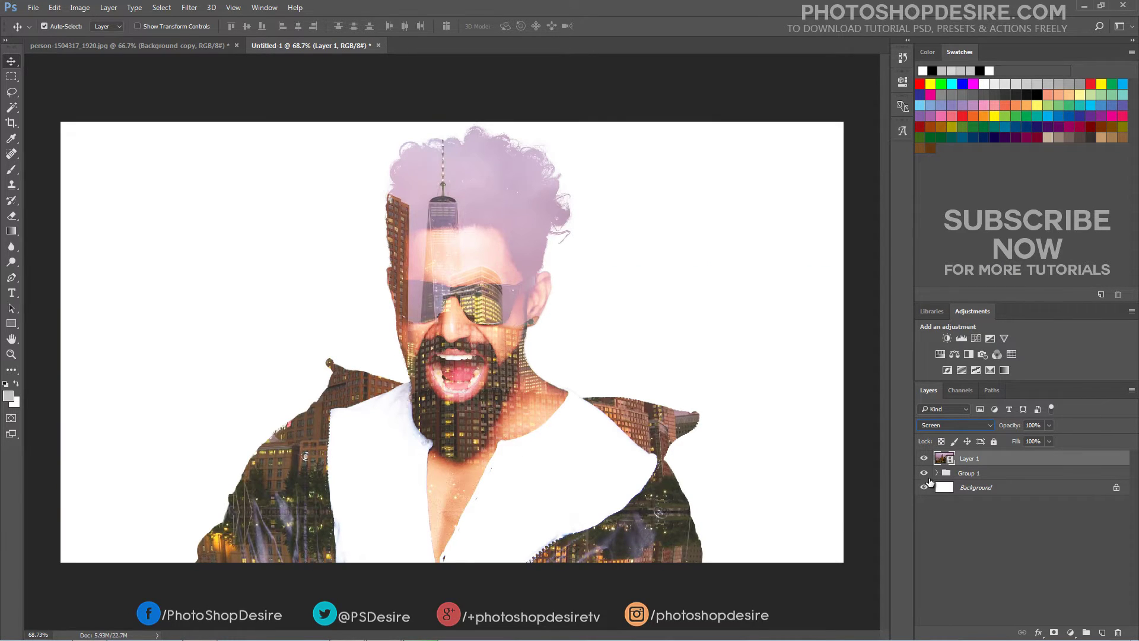
left_click(925, 458)
left_click(924, 459)
Step: Compare Levels 1 on and off inside Group 1, then nudge the city image right
left_click(937, 473)
left_click(924, 488)
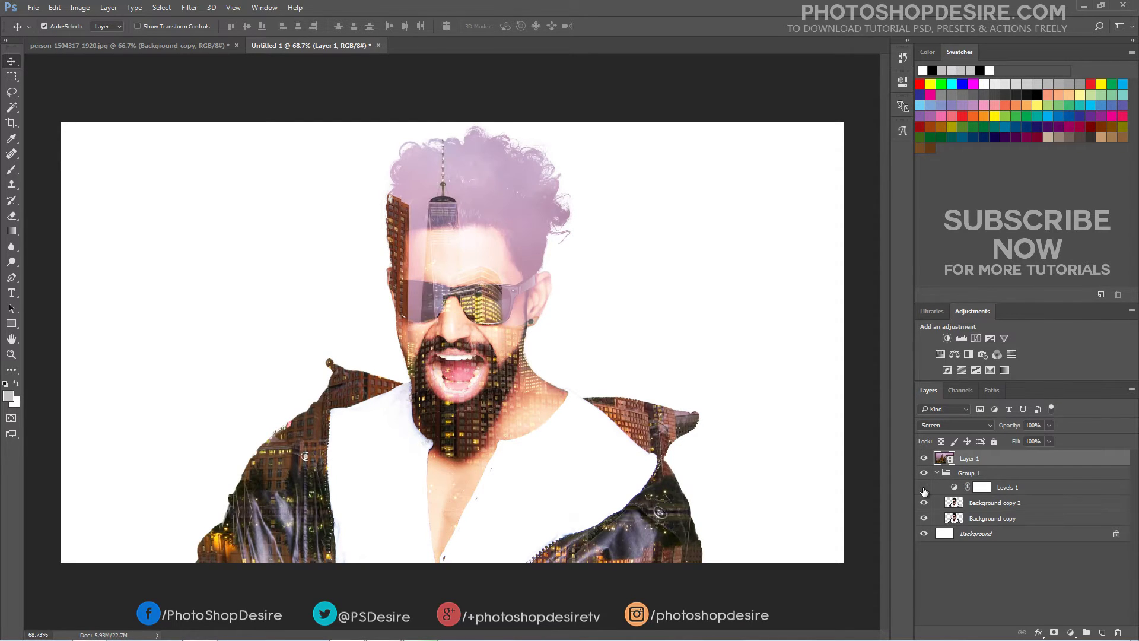
left_click(924, 488)
left_click(924, 488)
left_click(923, 487)
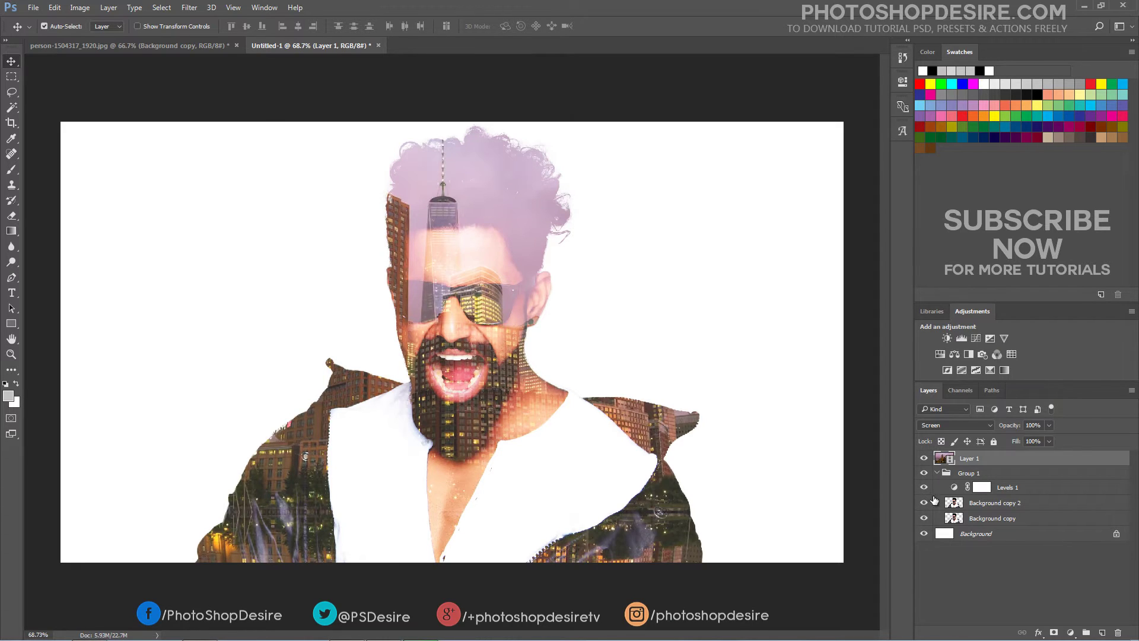
left_click(937, 473)
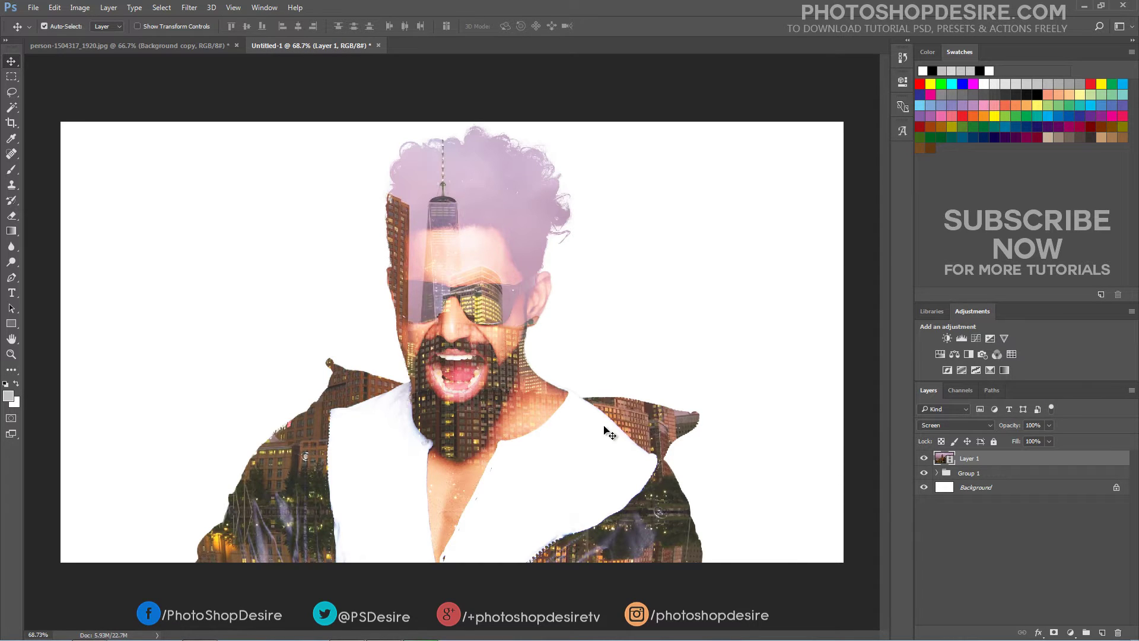
left_click_drag(505, 409, 532, 410)
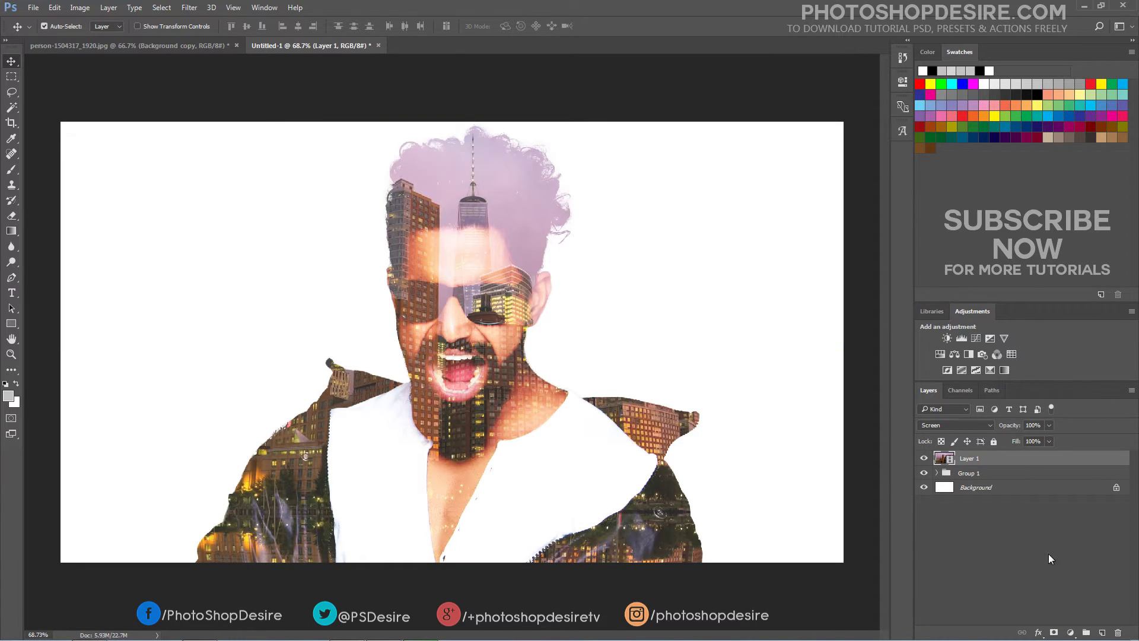
Step: Split Layer 1's This Layer Blend If black slider to 0/83
double_click(957, 460)
left_click_drag(787, 273, 837, 284)
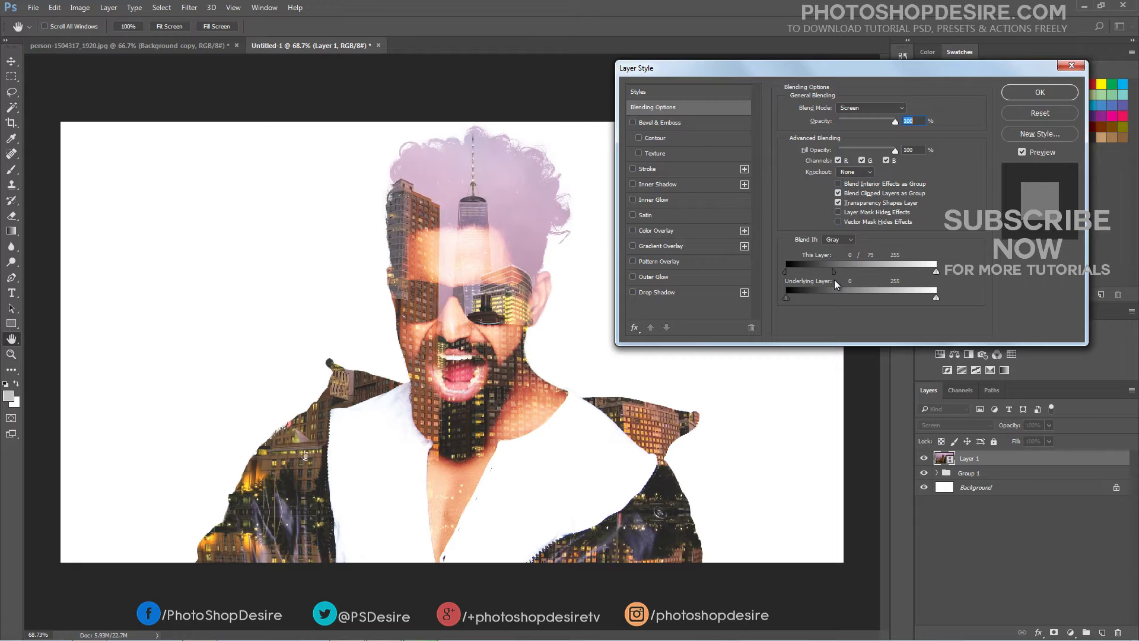
left_click_drag(836, 284, 836, 284)
left_click_drag(835, 279, 835, 279)
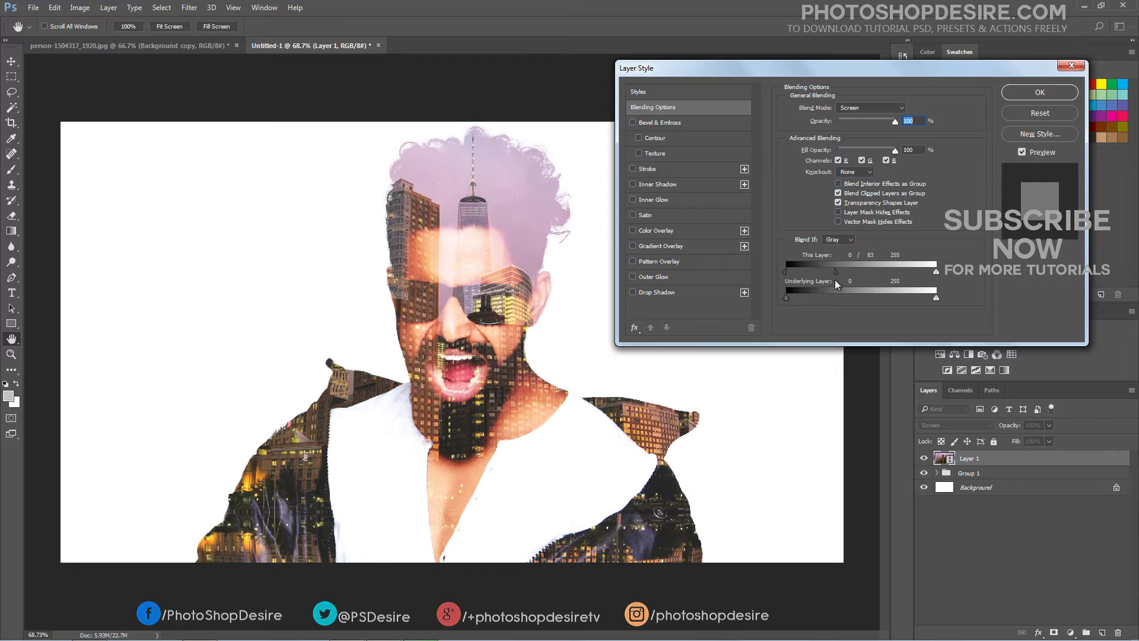
left_click(1013, 92)
key("v")
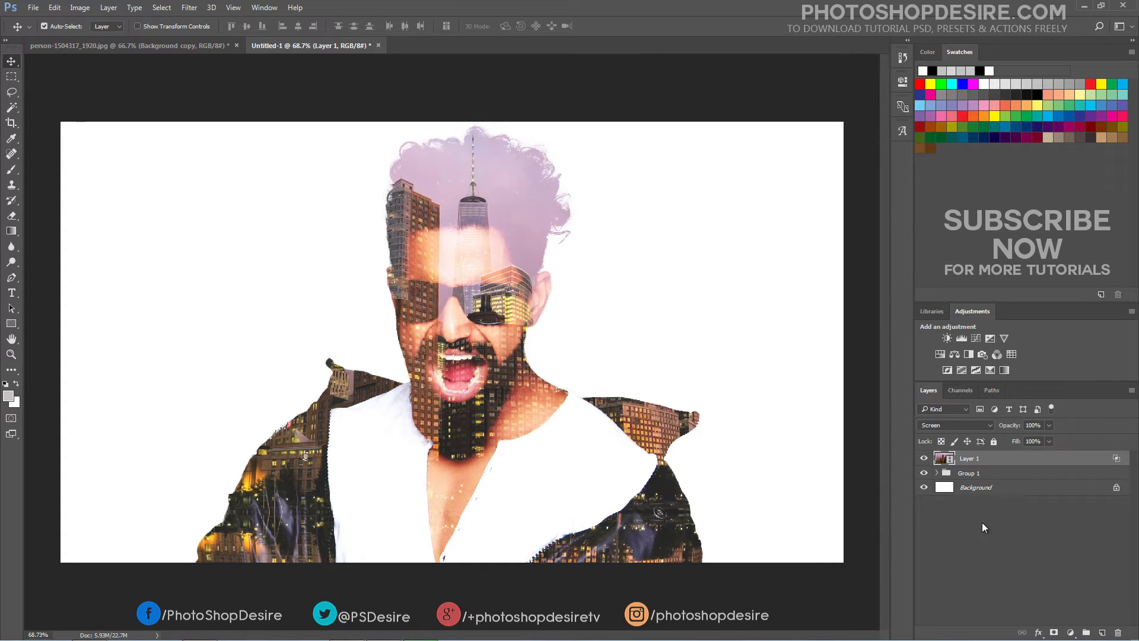
Step: Add a Black & White adjustment layer with Reds raised to 110, then hide it to compare
left_click(1065, 630)
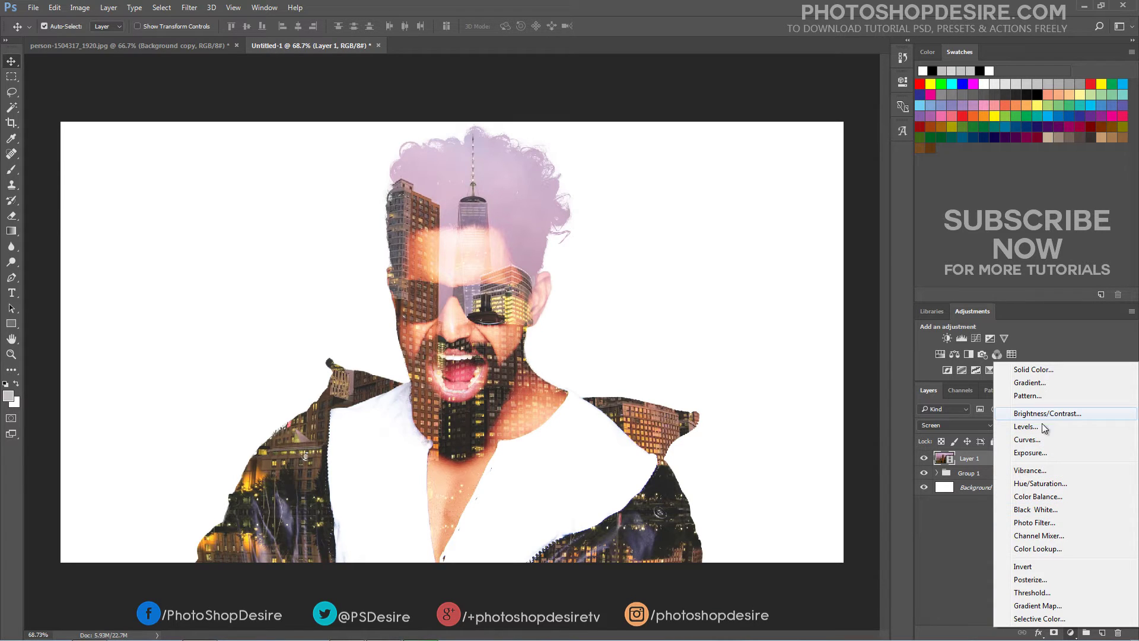
left_click(1061, 512)
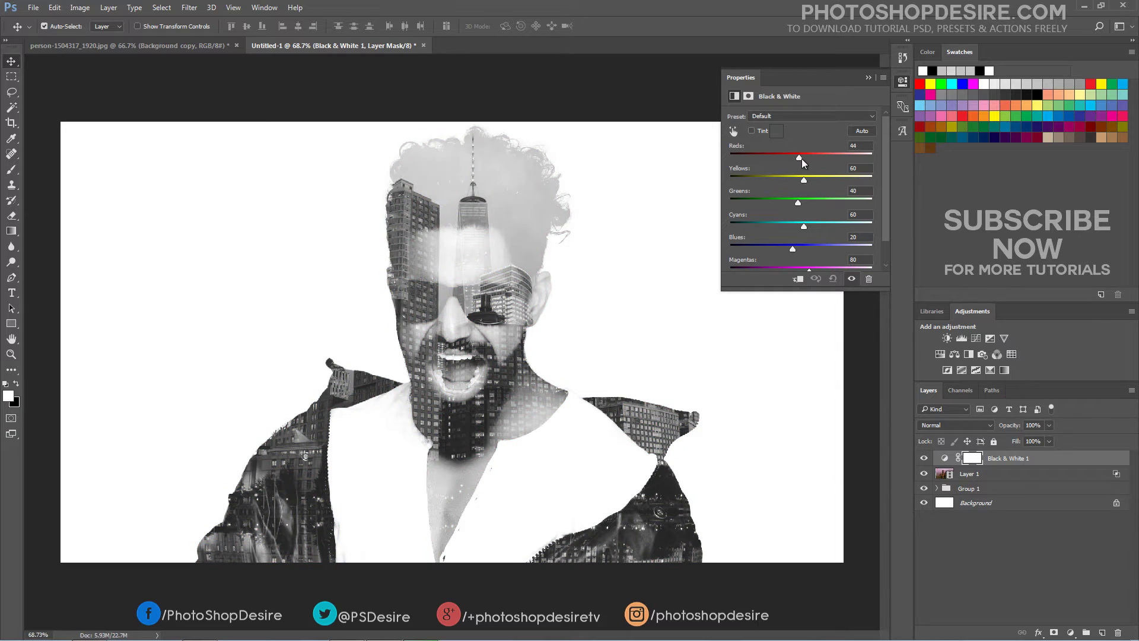
left_click_drag(802, 159, 812, 161)
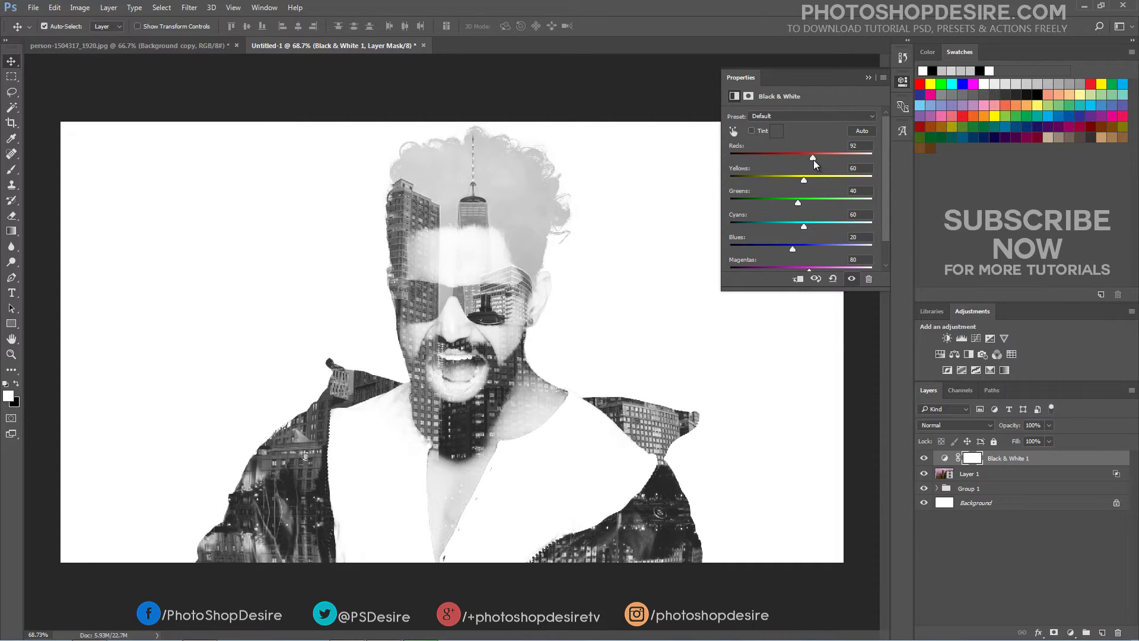
left_click_drag(813, 159, 818, 159)
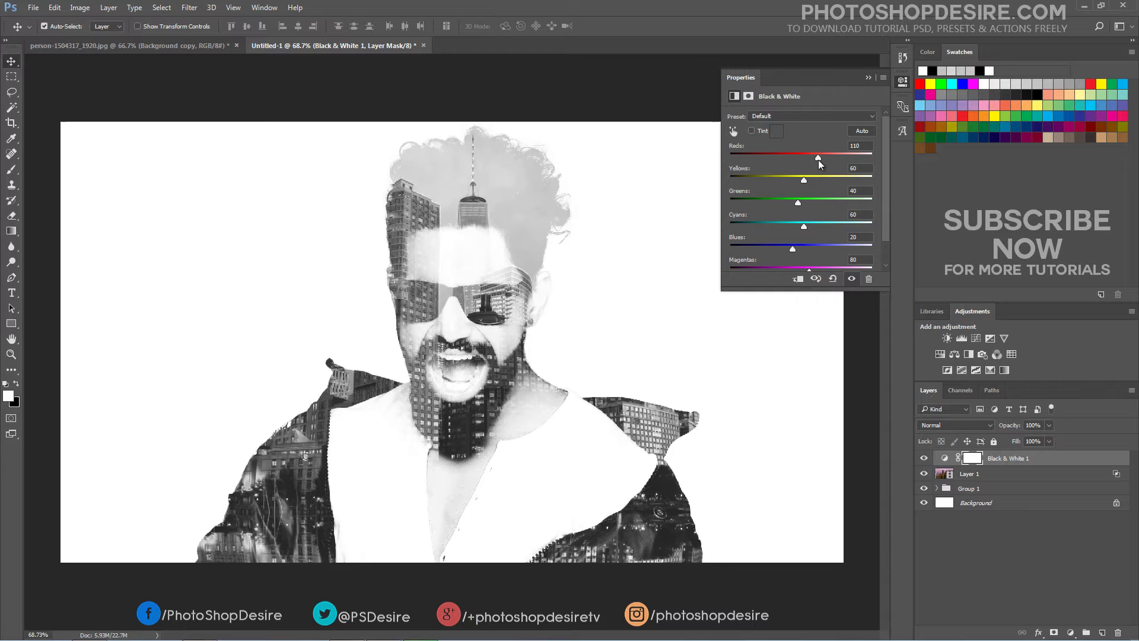
left_click(868, 78)
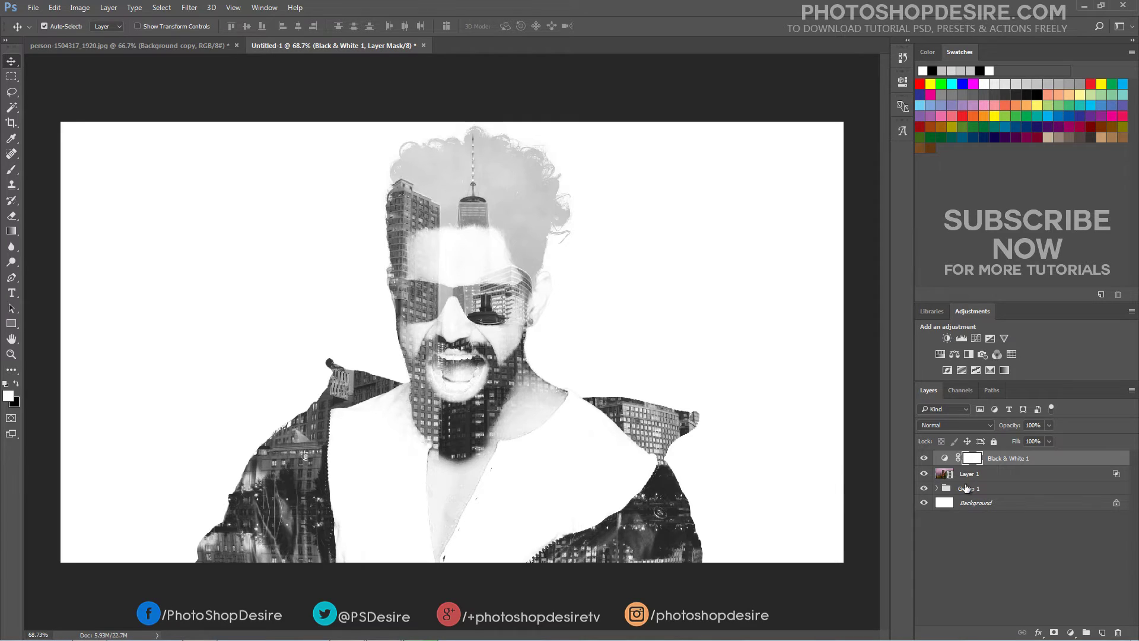
left_click(925, 459)
Step: Turn Black & White 1 back on and show the video Timeline panel
left_click(924, 459)
left_click(255, 8)
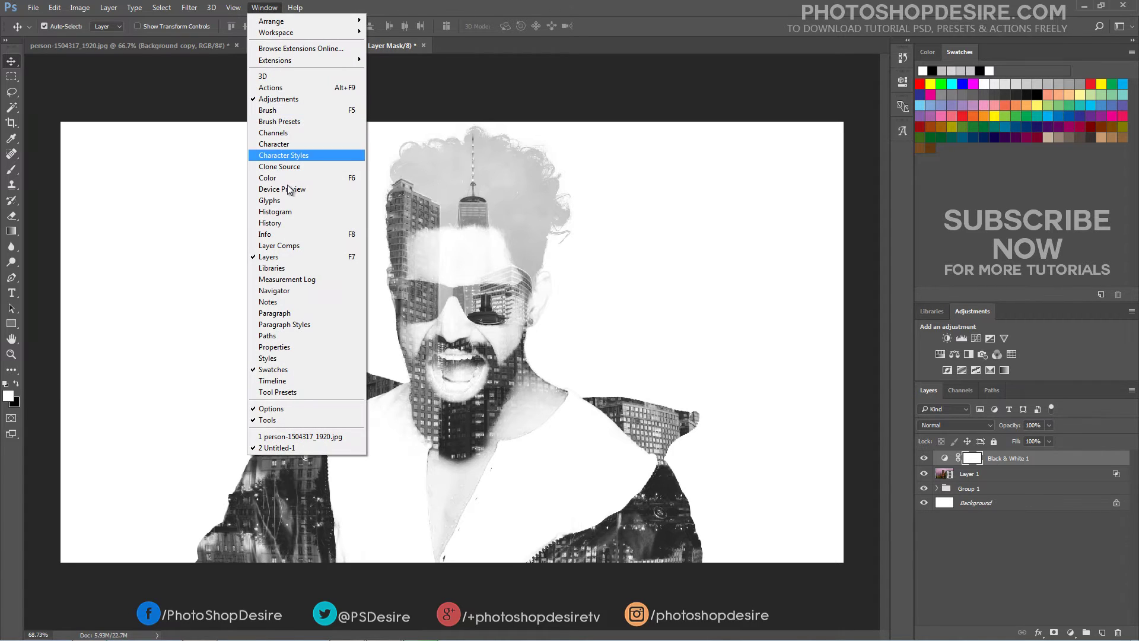
left_click(319, 378)
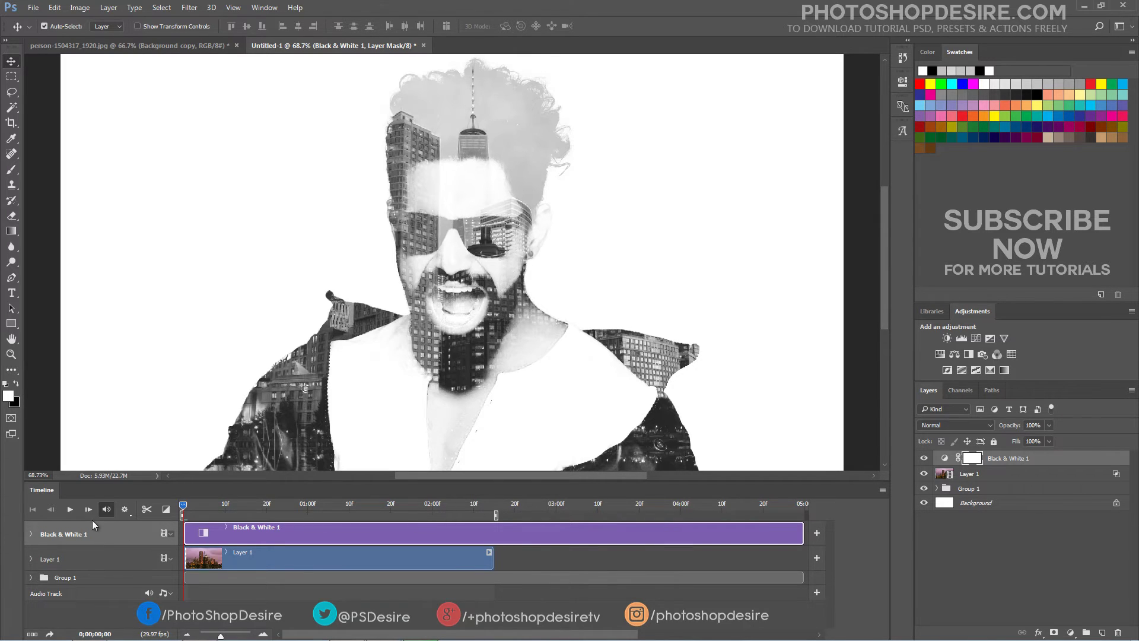
Step: Play and stop the time-lapse preview, checking the timeline playback settings along the way
left_click(69, 509)
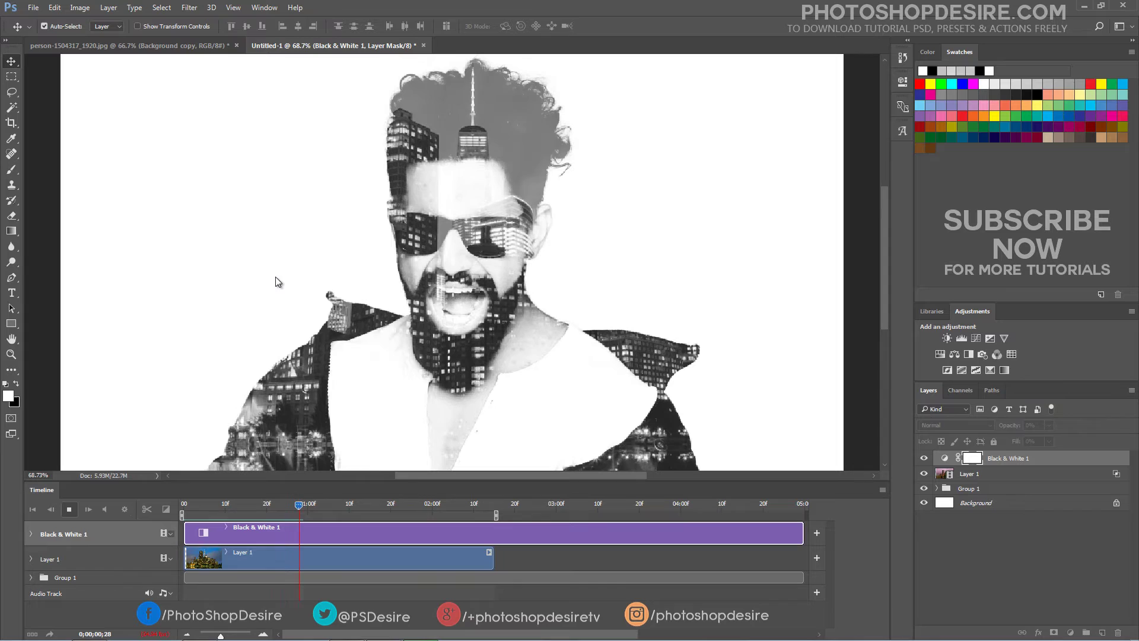
left_click(69, 510)
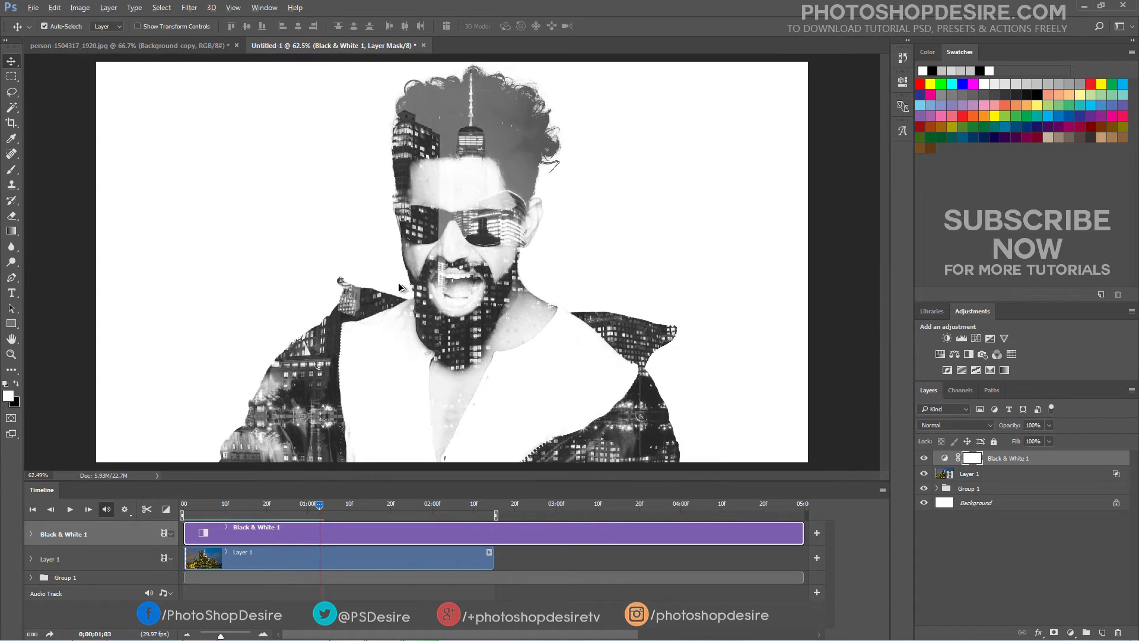
scroll(400, 289, "down", 2)
left_click(69, 510)
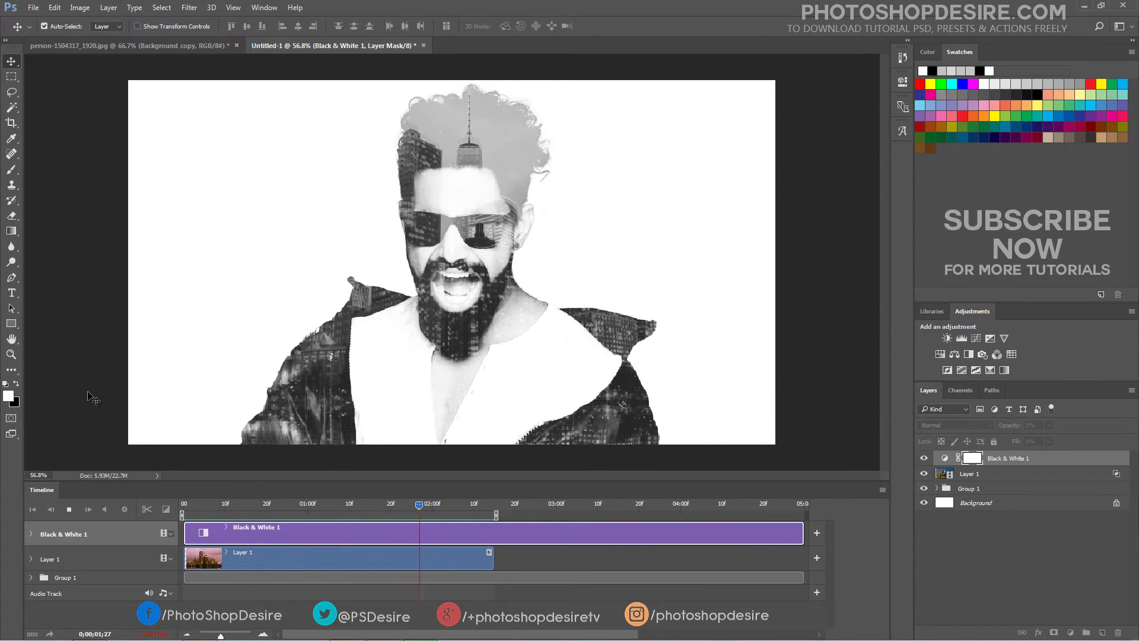
left_click(70, 510)
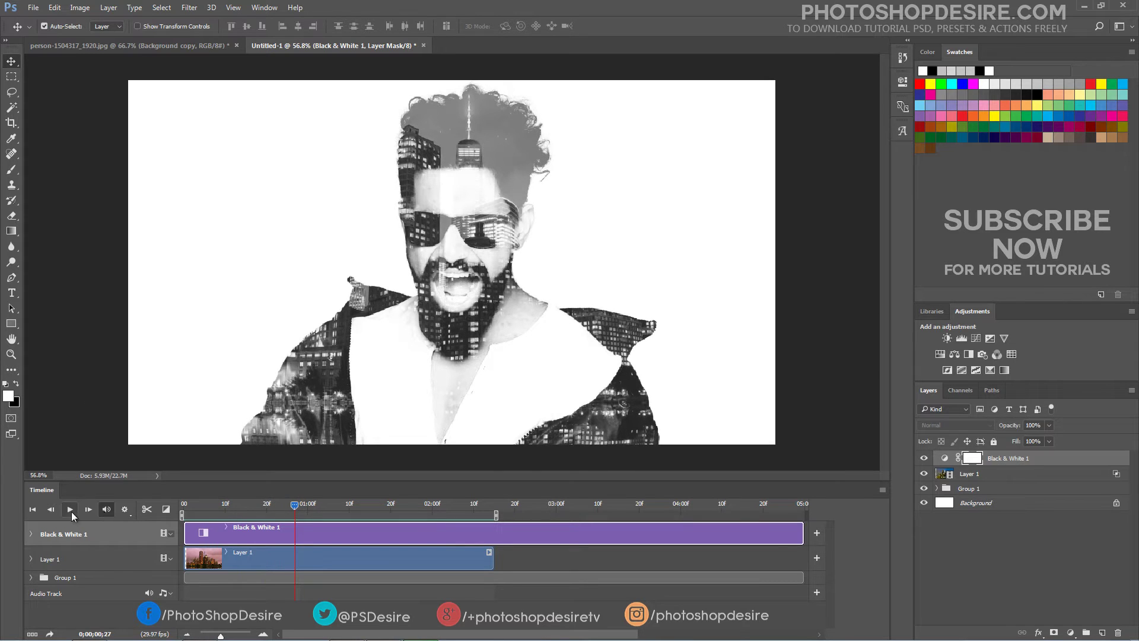
left_click(125, 510)
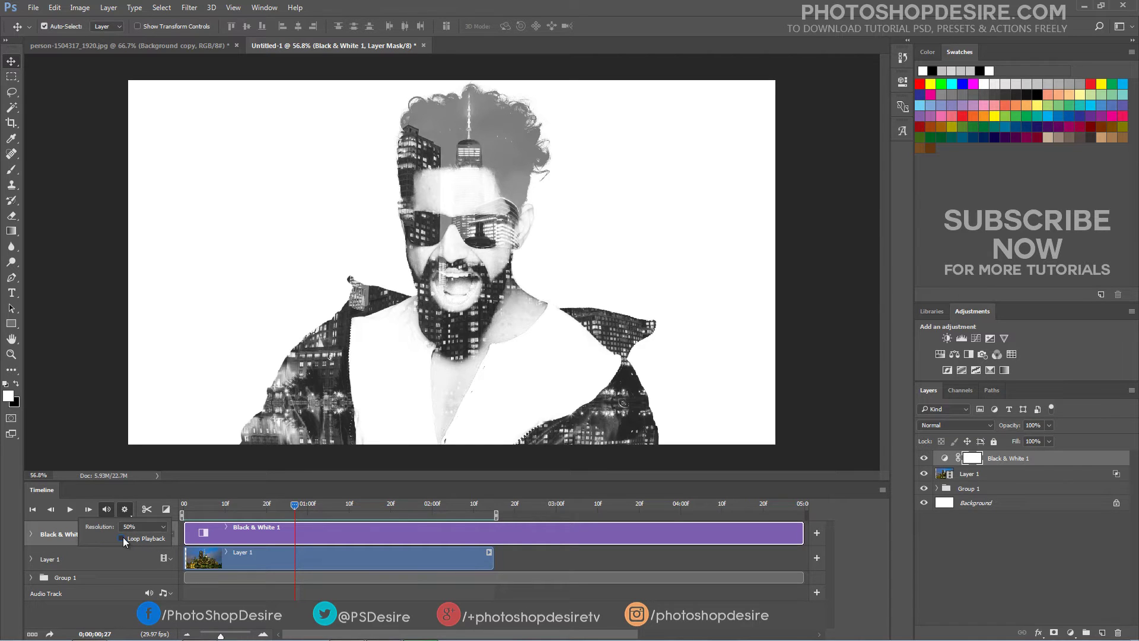
left_click(70, 511)
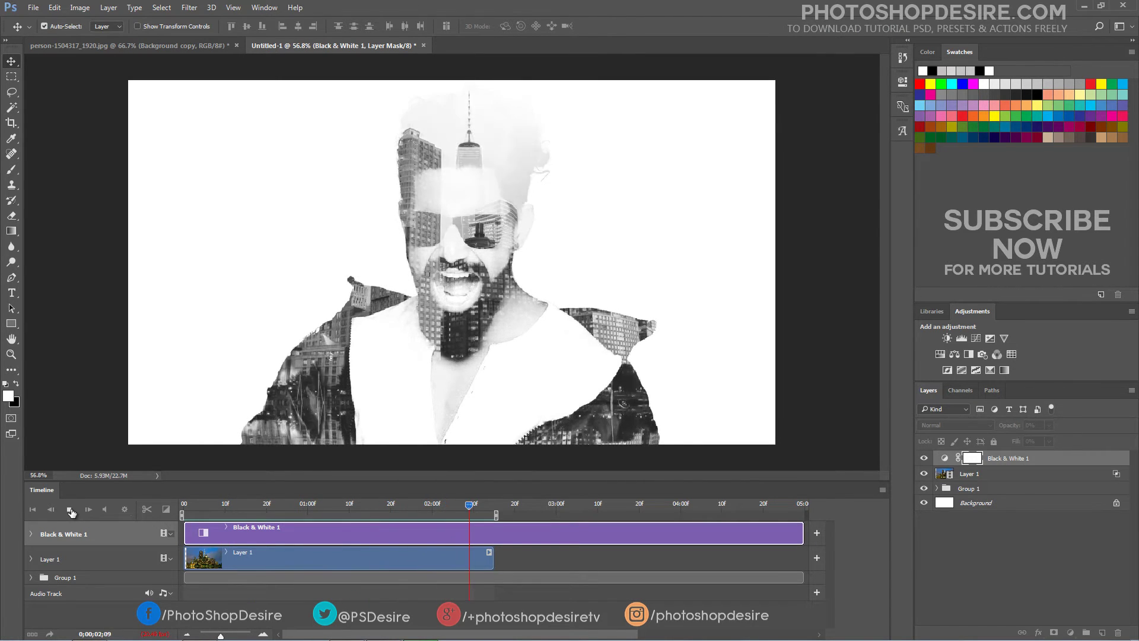
Step: Preview the animation in colour with Black & White 1 hidden, then re-enable and select Black & White 1
left_click(70, 510)
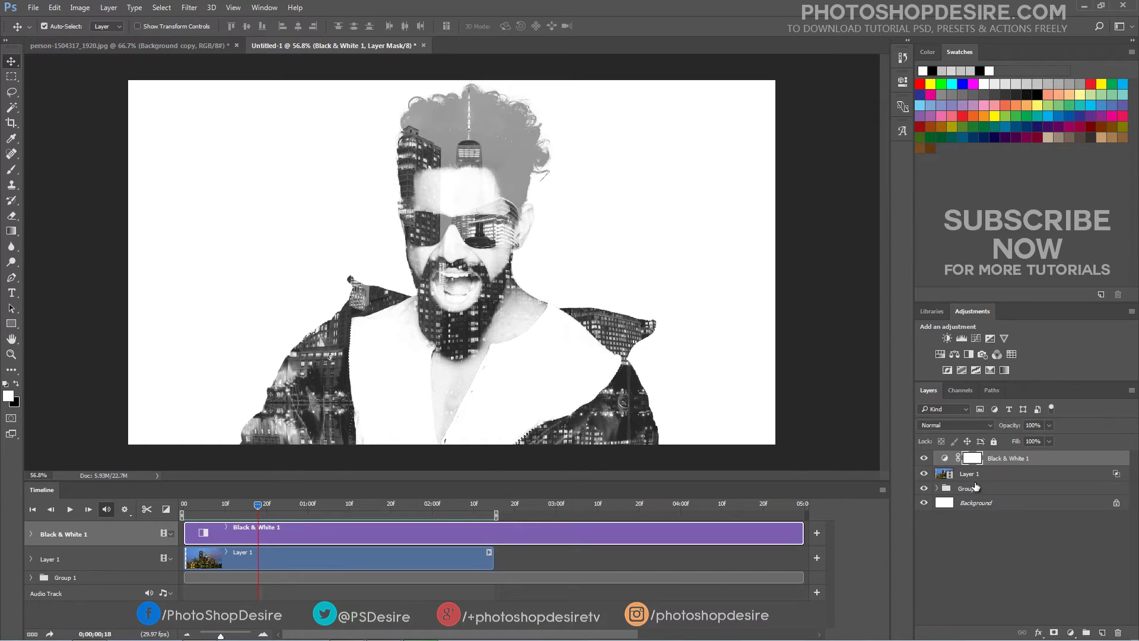
left_click(924, 457)
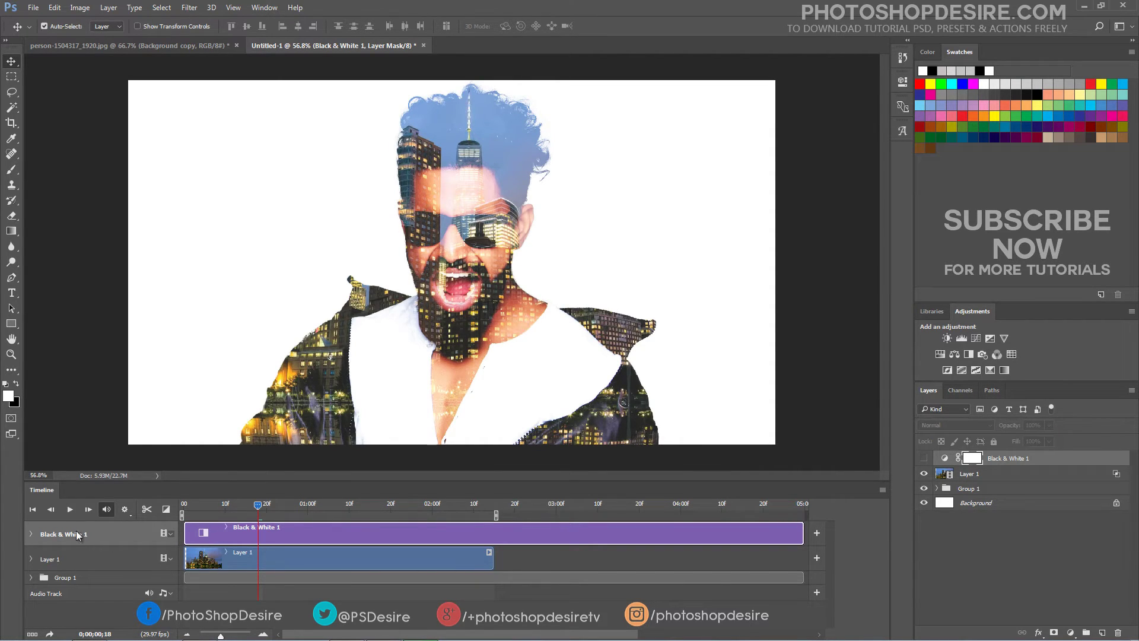
left_click(70, 510)
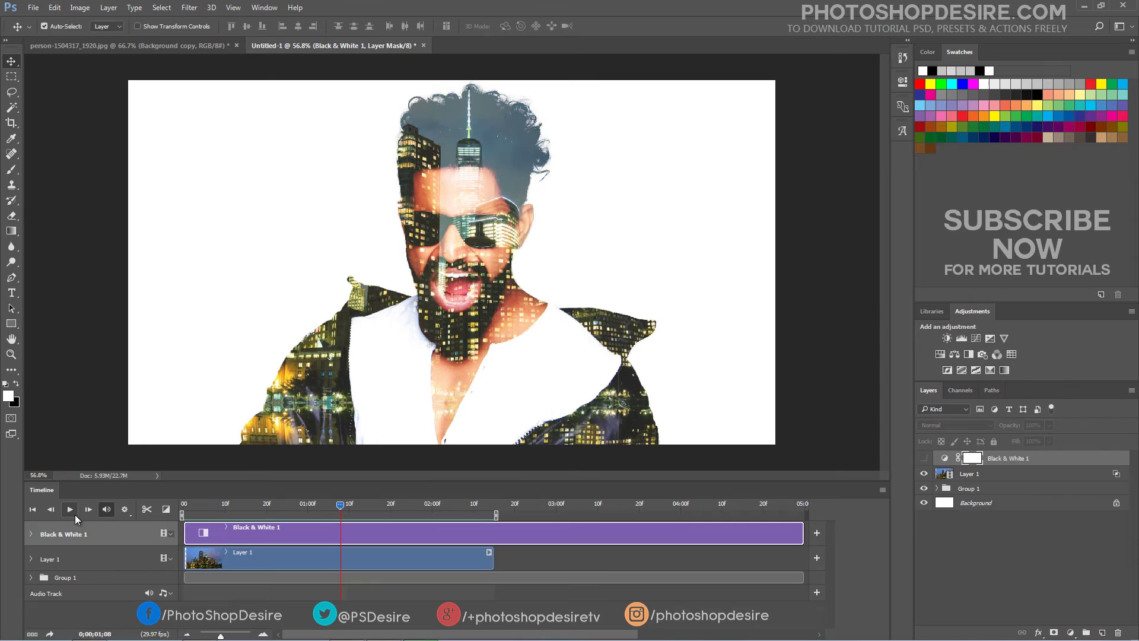
left_click(962, 503)
left_click(924, 458)
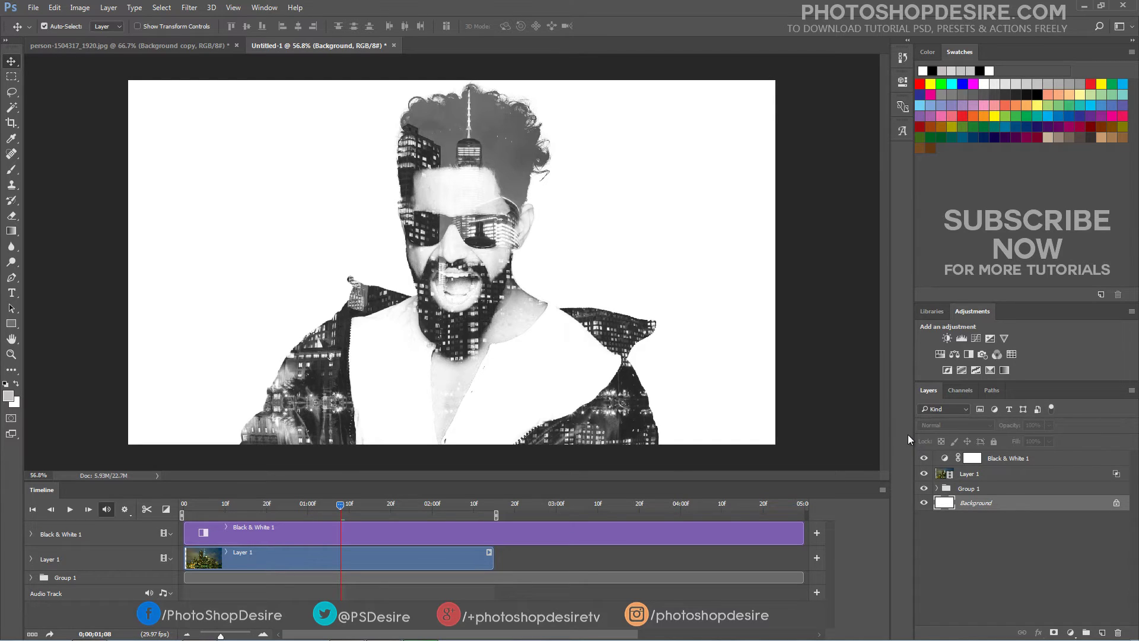
left_click(1005, 460)
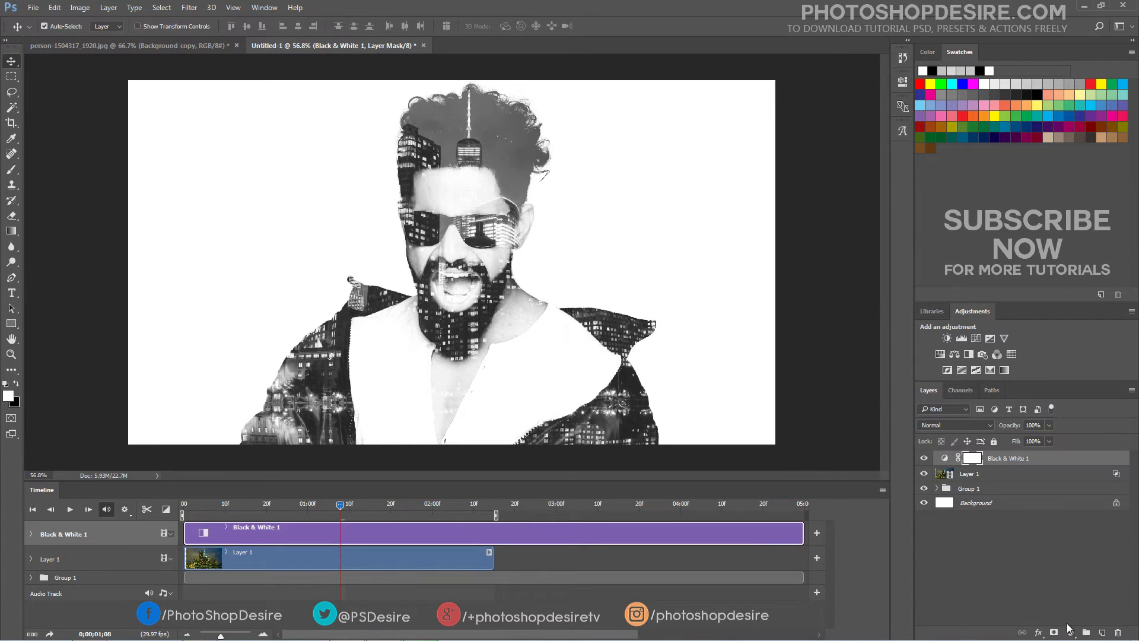
Step: Add a 000000 Solid Color fill in Soft Light at 50% opacity, its clip moved to timeline start
left_click(1070, 632)
left_click(1035, 372)
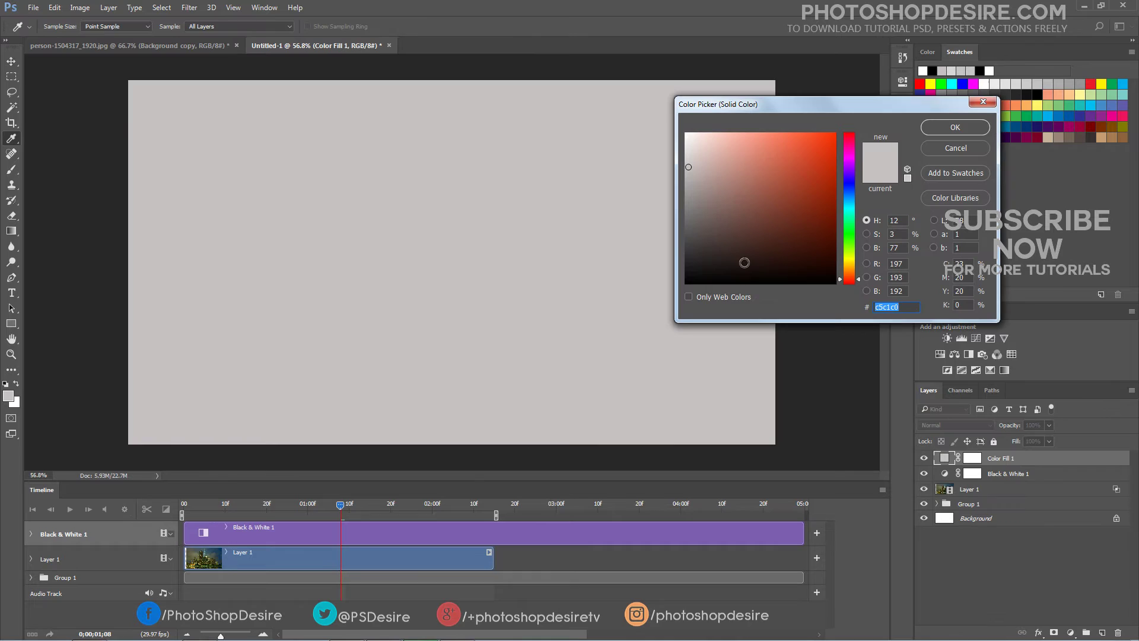
left_click_drag(734, 231, 679, 291)
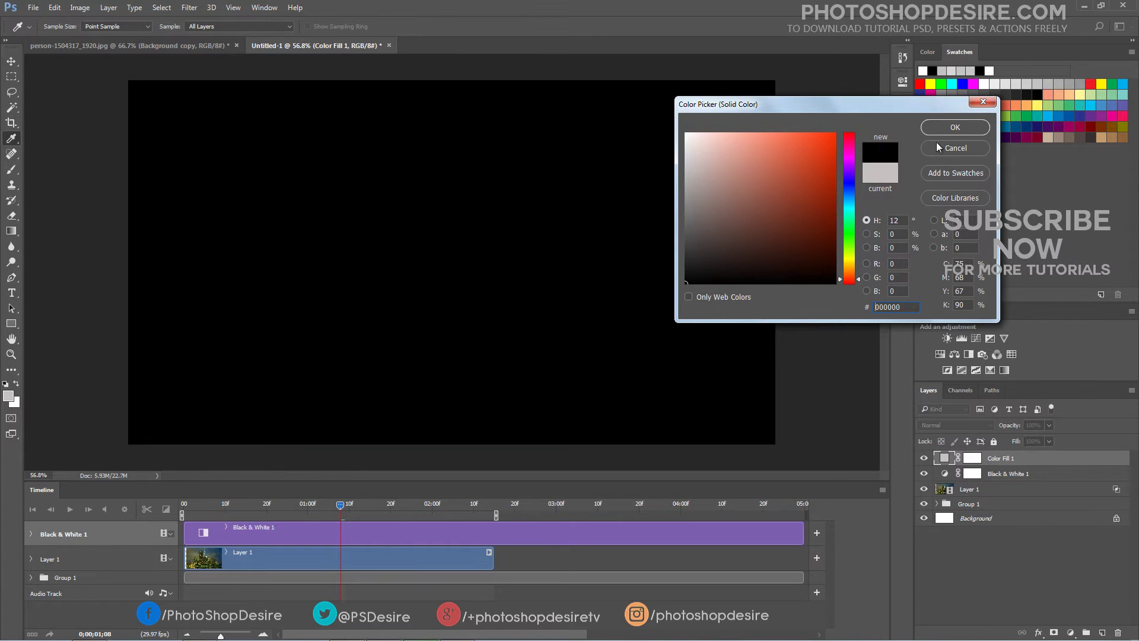
left_click(955, 127)
left_click(956, 424)
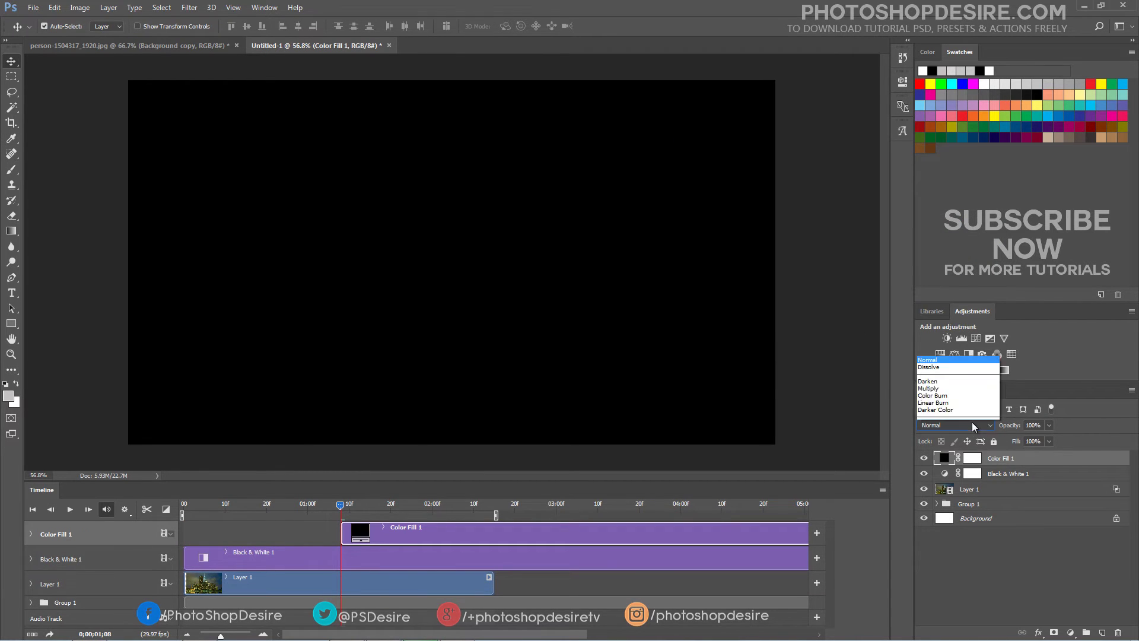
left_click(931, 308)
left_click_drag(524, 534, 359, 537)
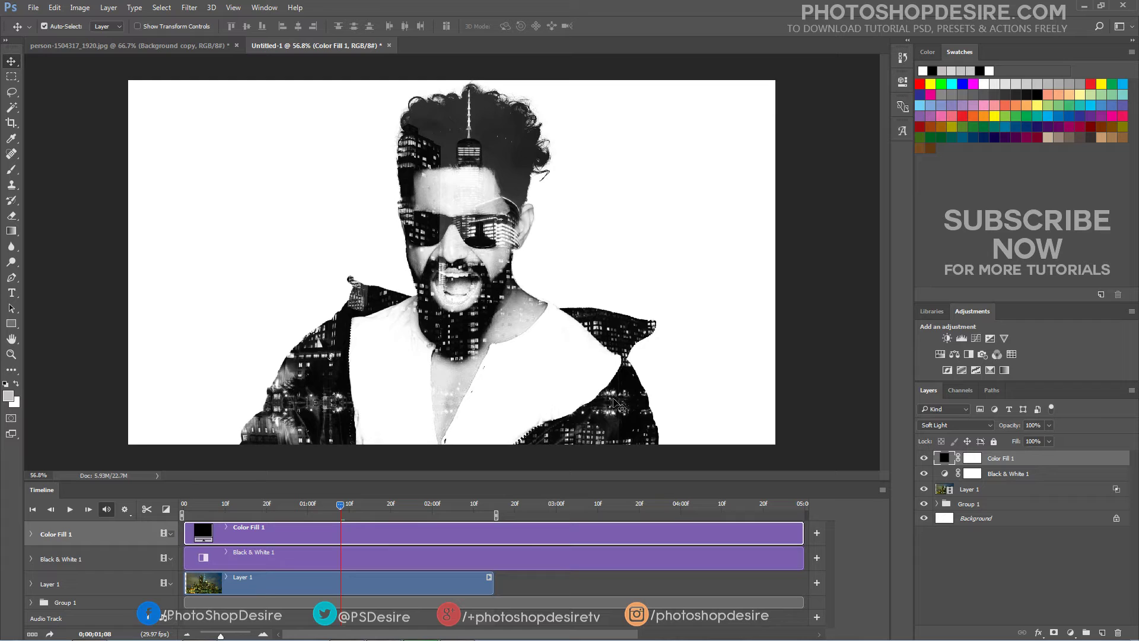
left_click_drag(1016, 428, 985, 427)
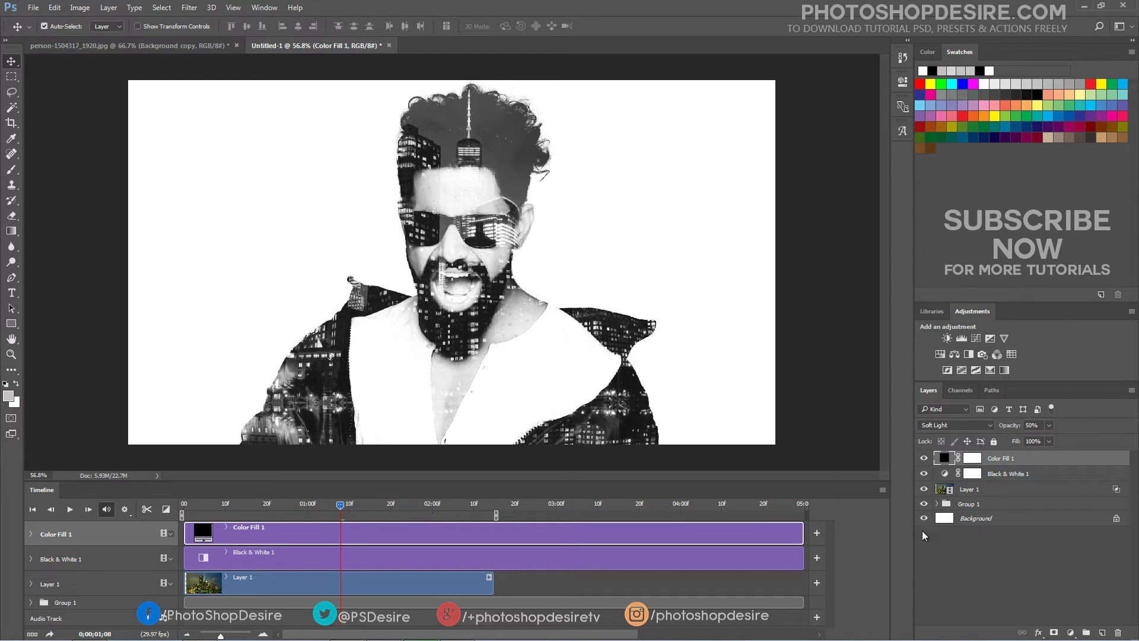
Step: Toggle Color Fill 1 off and back on to compare, then play the animation
left_click(924, 458)
left_click(924, 458)
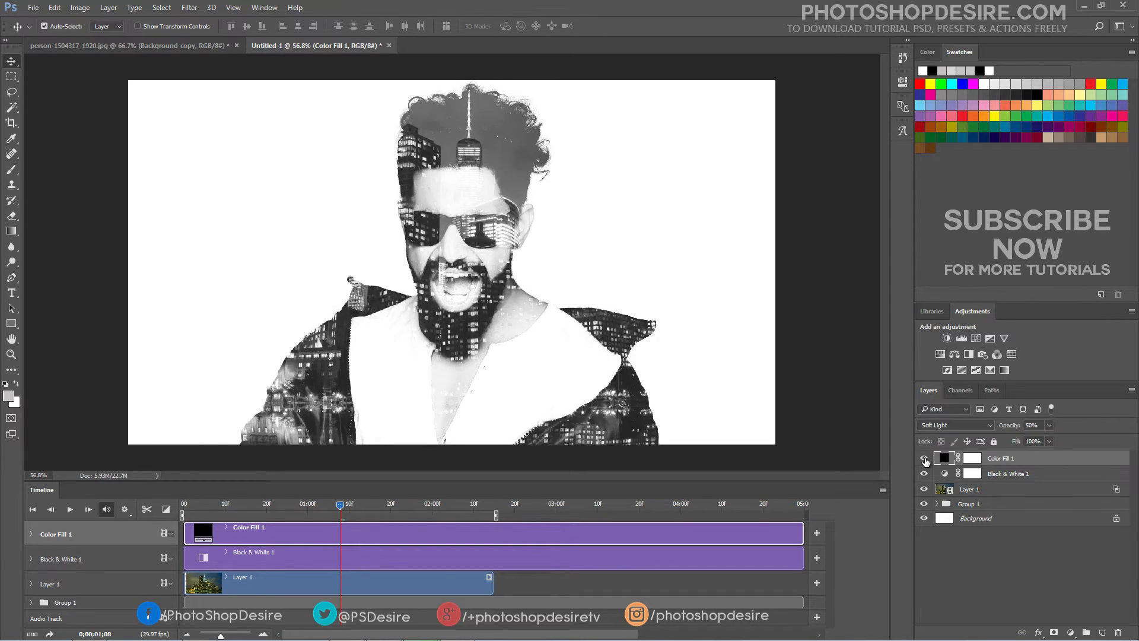
left_click(70, 511)
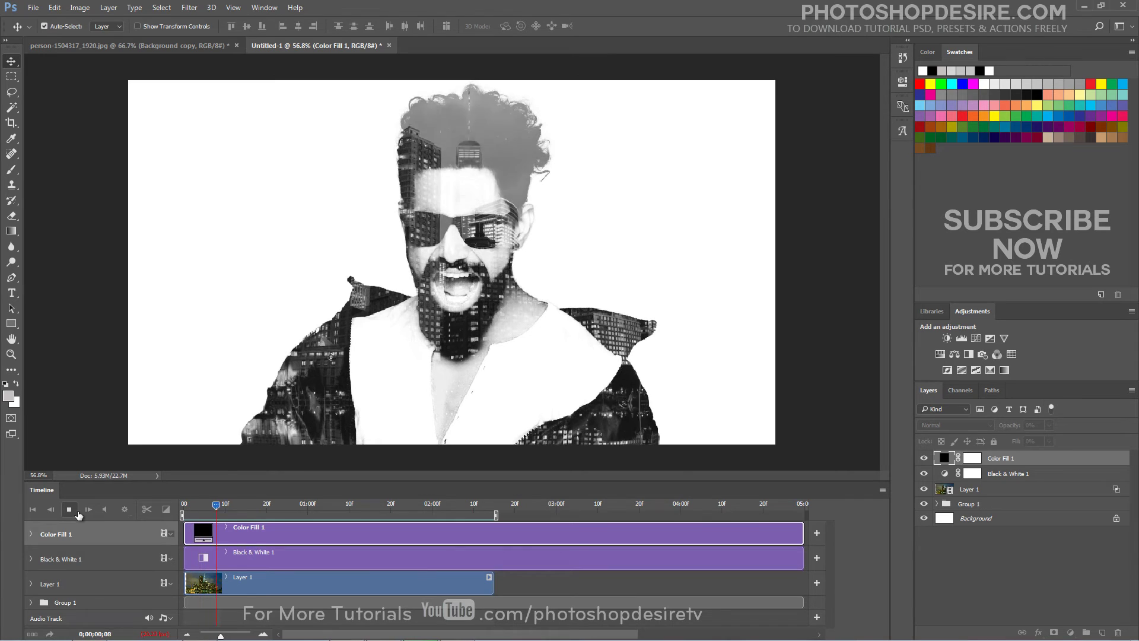
Step: Hide Black & White 1 and play the colour version of the animation, then stop it
left_click(69, 509)
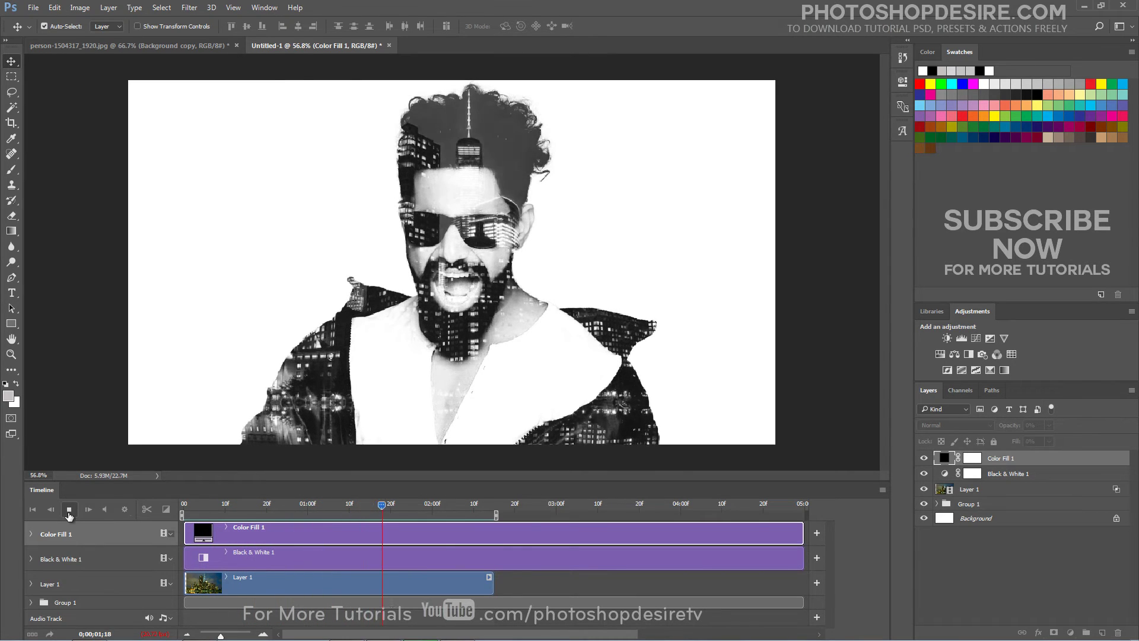
left_click(924, 473)
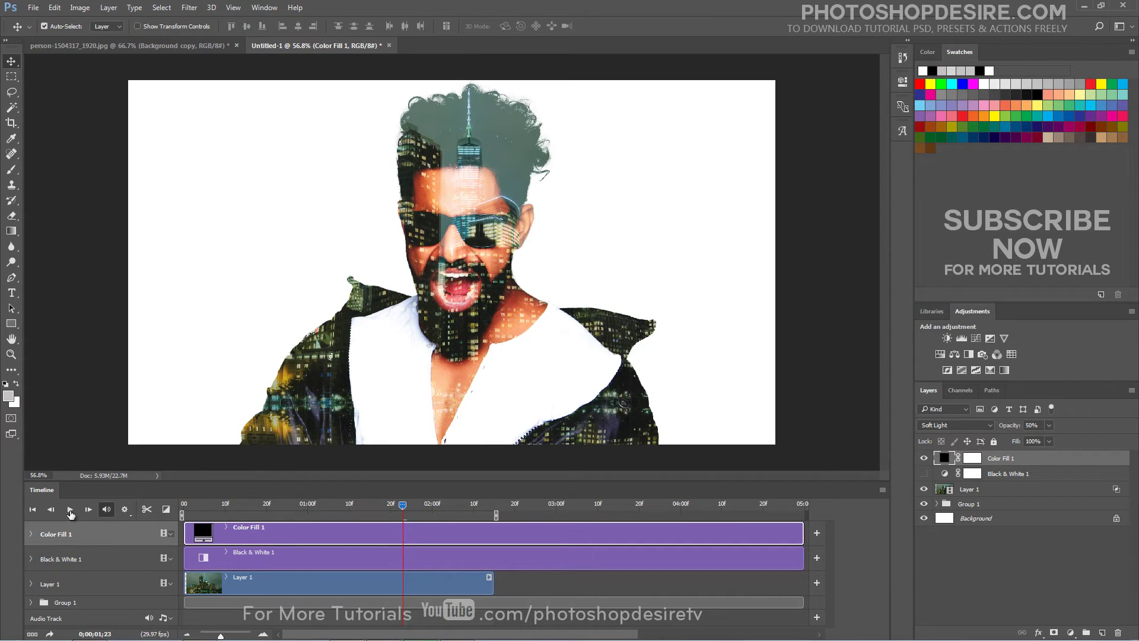
left_click(69, 509)
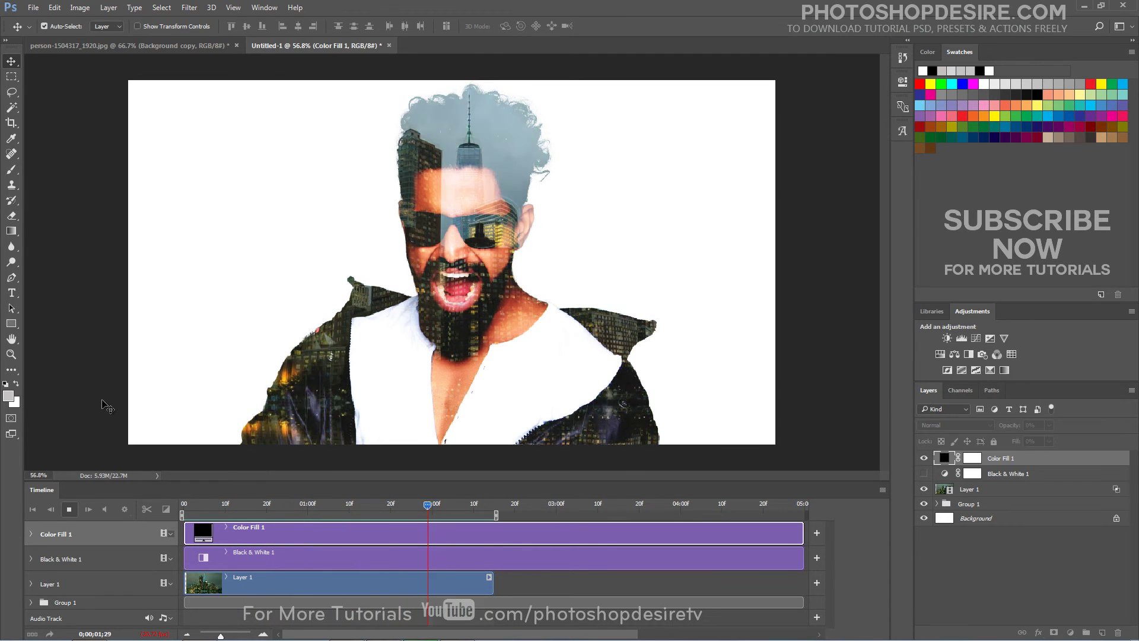
left_click(70, 509)
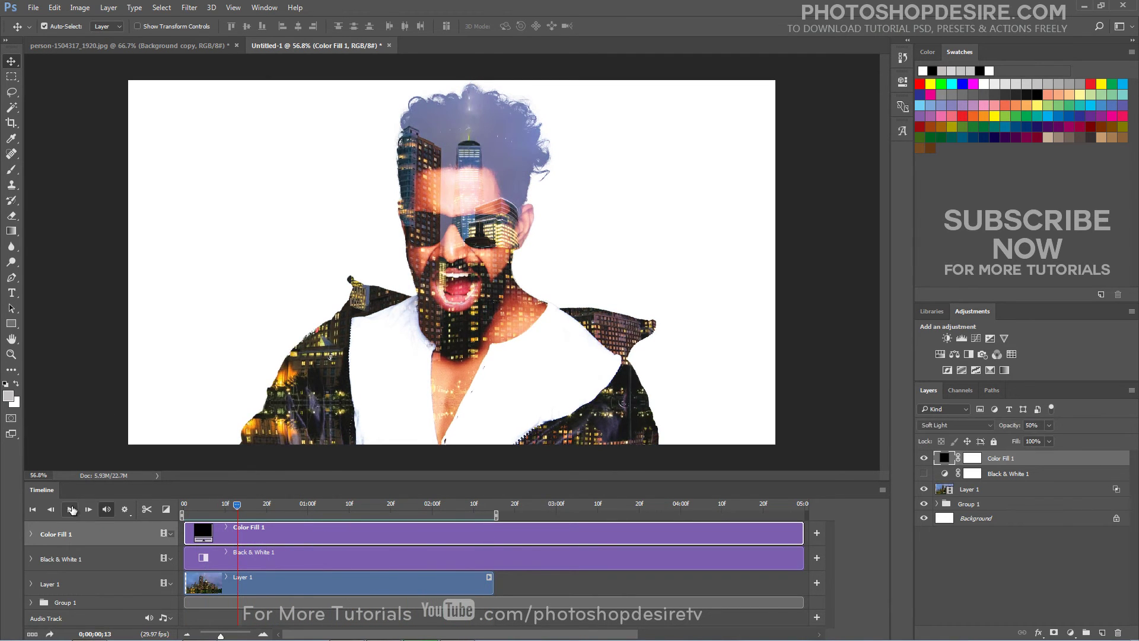
Step: Turn Black & White 1 back on and compare Color Fill 1, leaving it hidden
left_click(924, 473)
left_click(924, 458)
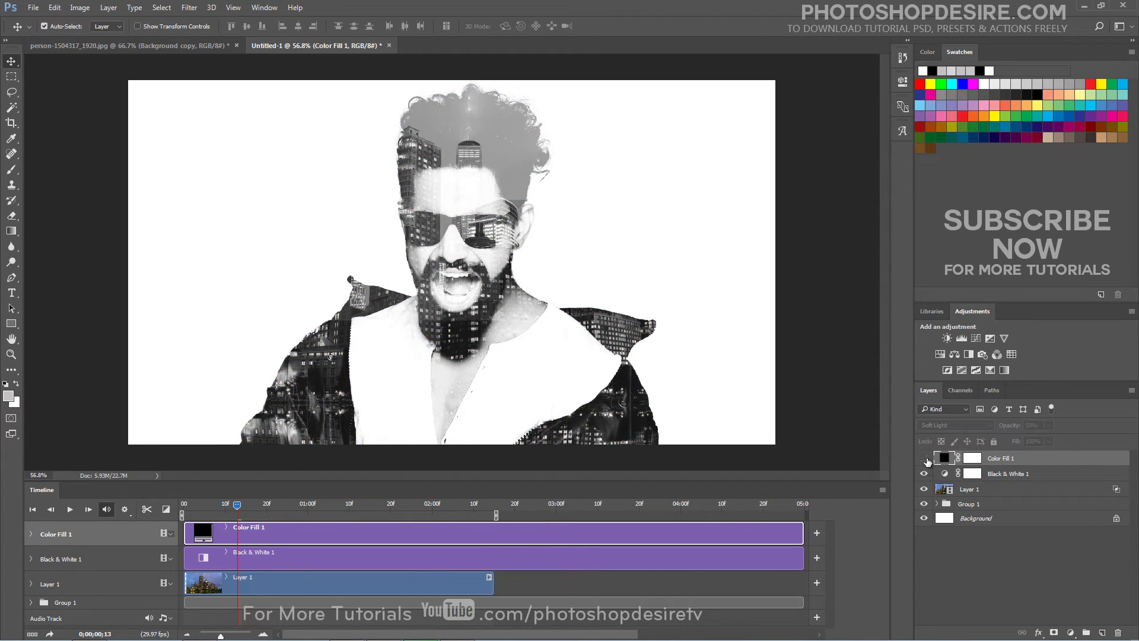
left_click(924, 458)
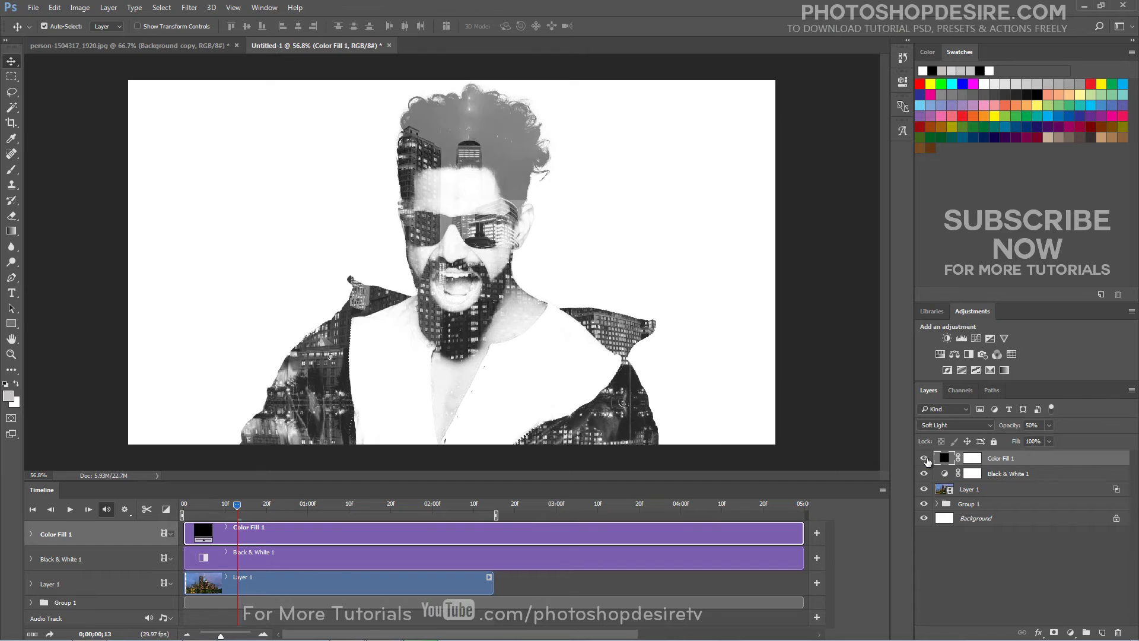
left_click(923, 458)
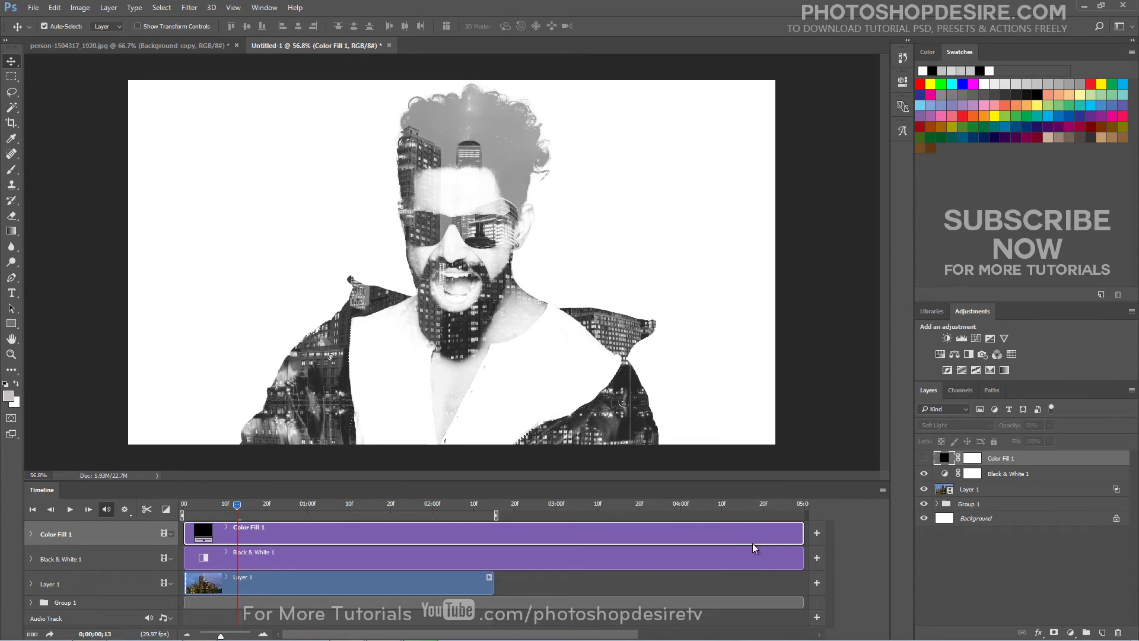
Step: Set up a Render Video export with the output name 'Animated Double Exposure'
left_click(882, 491)
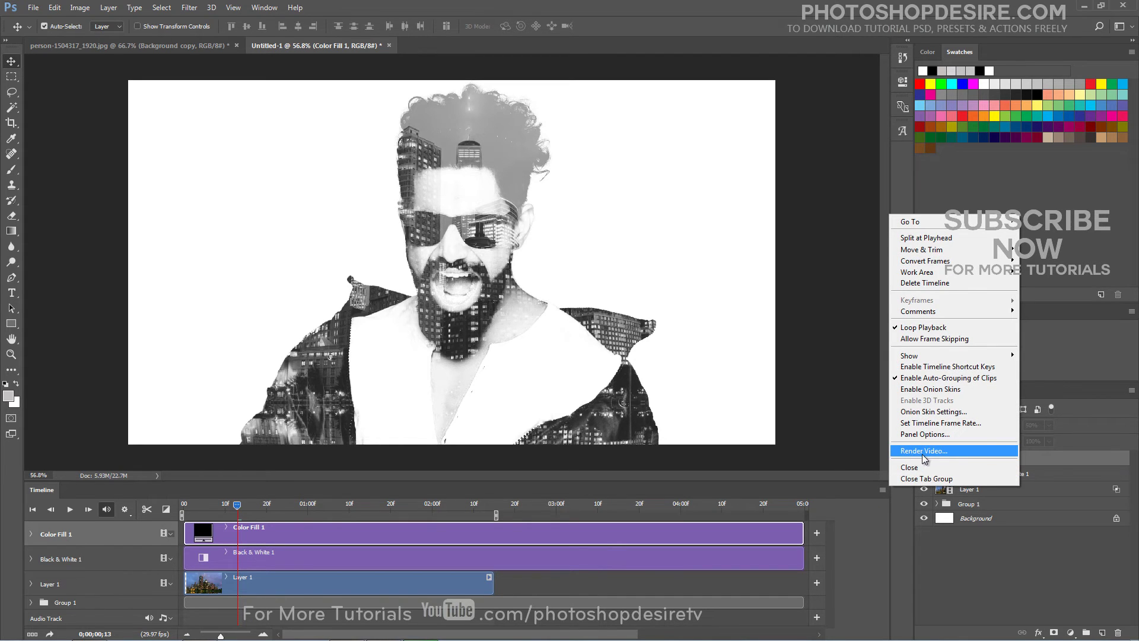
left_click(951, 455)
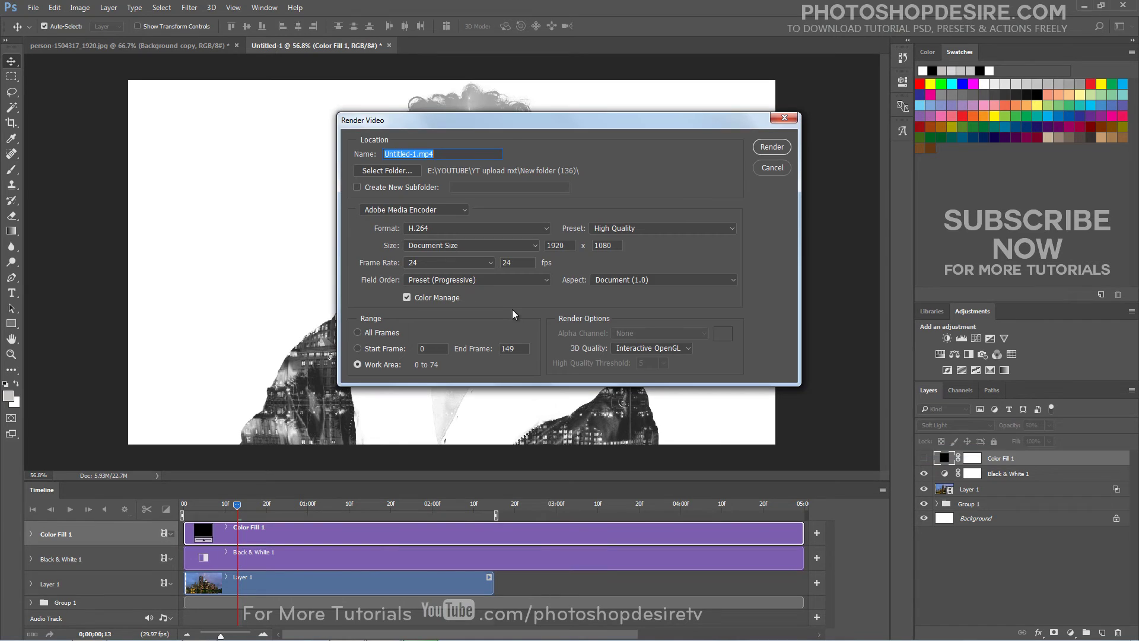
left_click(418, 155)
left_click_drag(419, 155, 383, 155)
type("Animated Double Exposure")
Step: Render the animation to Animated Double Exposure.mp4 as H.264 at 1920×1080
left_click(761, 151)
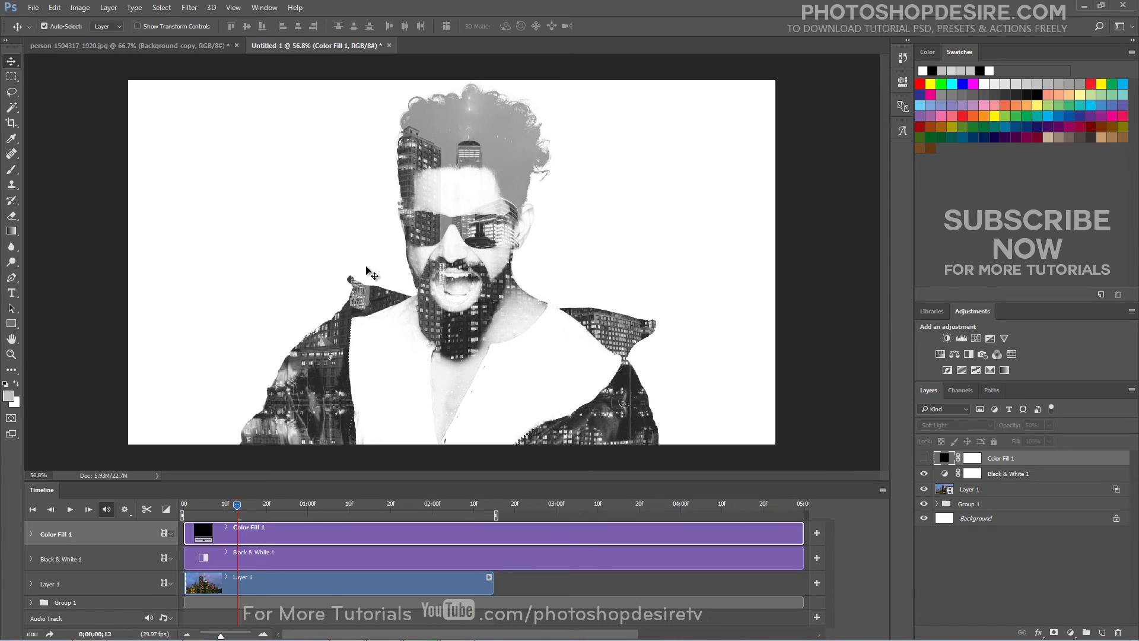
Step: Open Save for Web (Legacy), previewing the animation as a 1920×1080, 75-frame GIF
key("alt+bracketleft")
key("alt+bracketleft")
left_click(33, 7)
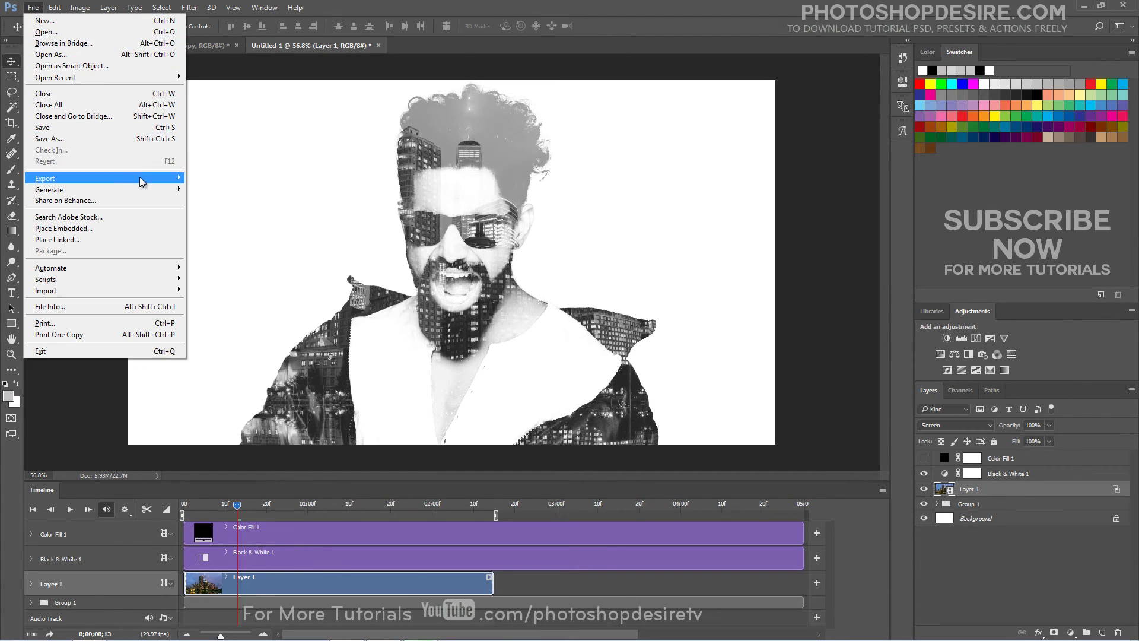
mouse_move(140, 177)
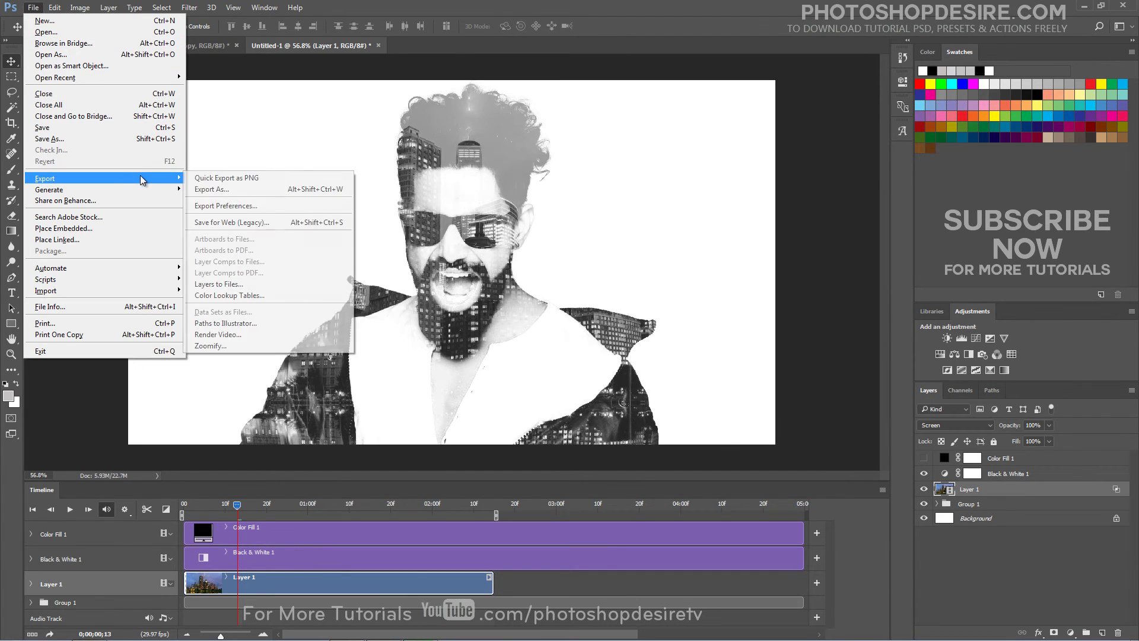
left_click(285, 223)
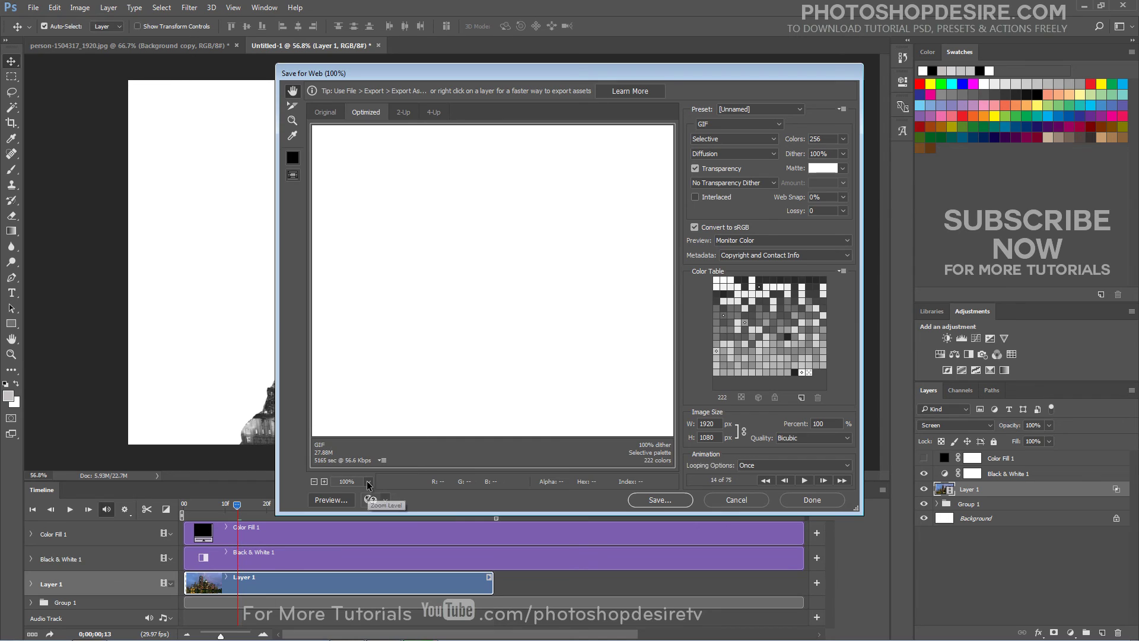
Step: Zoom the preview to 33.3%, set Looping Options to Forever, and play the GIF preview
left_click(315, 483)
left_click(315, 482)
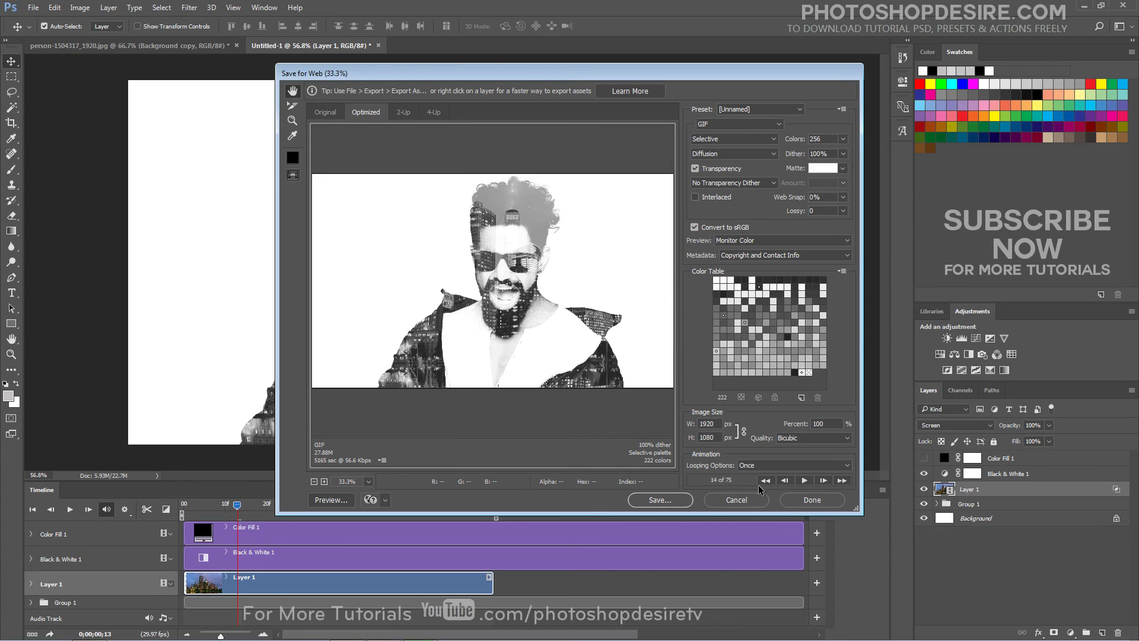
left_click(773, 466)
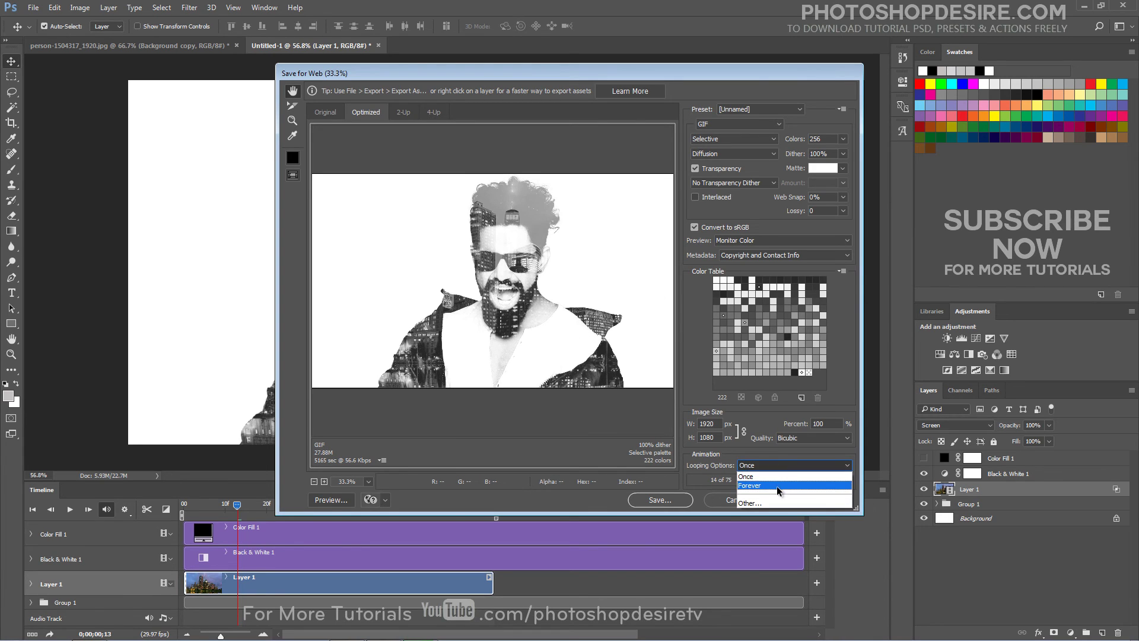
left_click(777, 486)
left_click(805, 481)
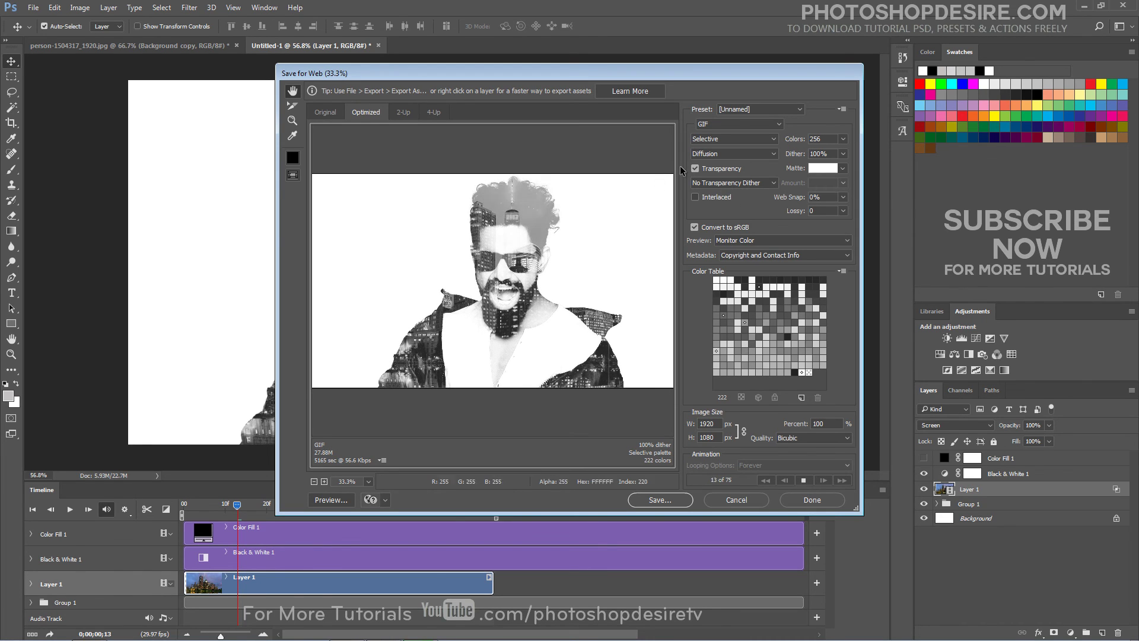
Step: Save the optimized looping GIF as Untitled-1.gif in New folder (136)
left_click(646, 499)
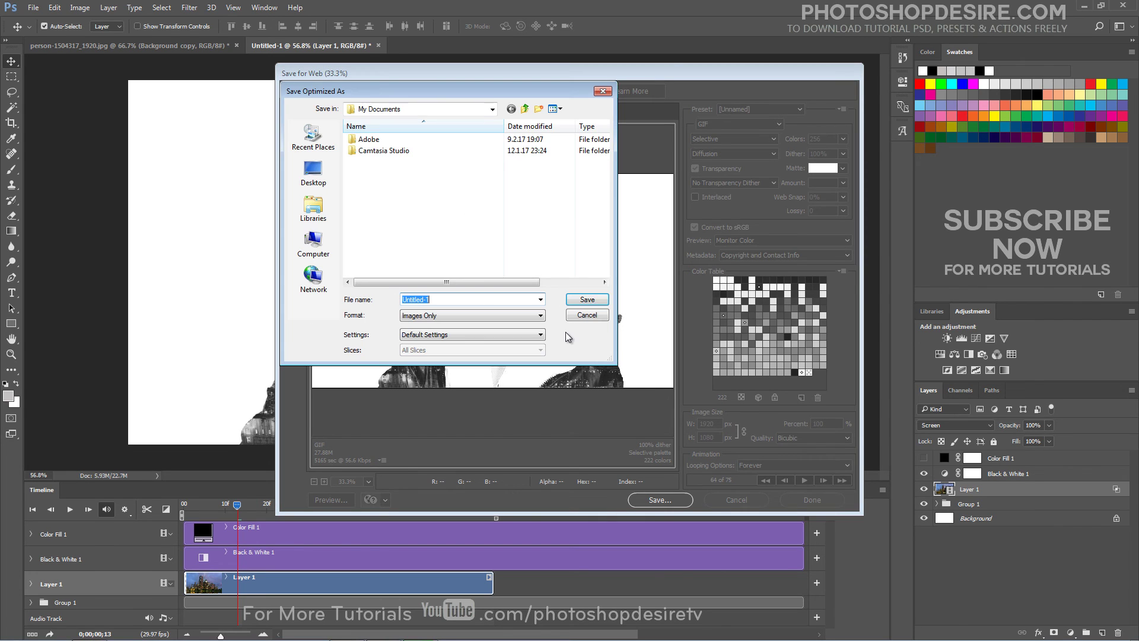
left_click(321, 148)
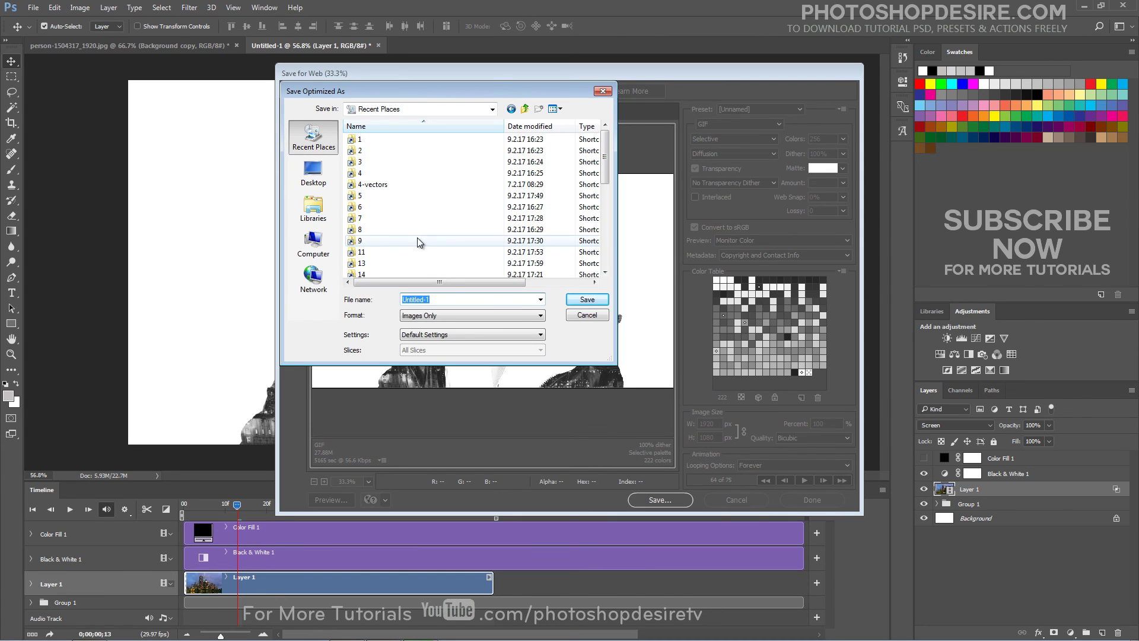
scroll(412, 240, "down", 3)
scroll(411, 248, "down", 3)
double_click(412, 251)
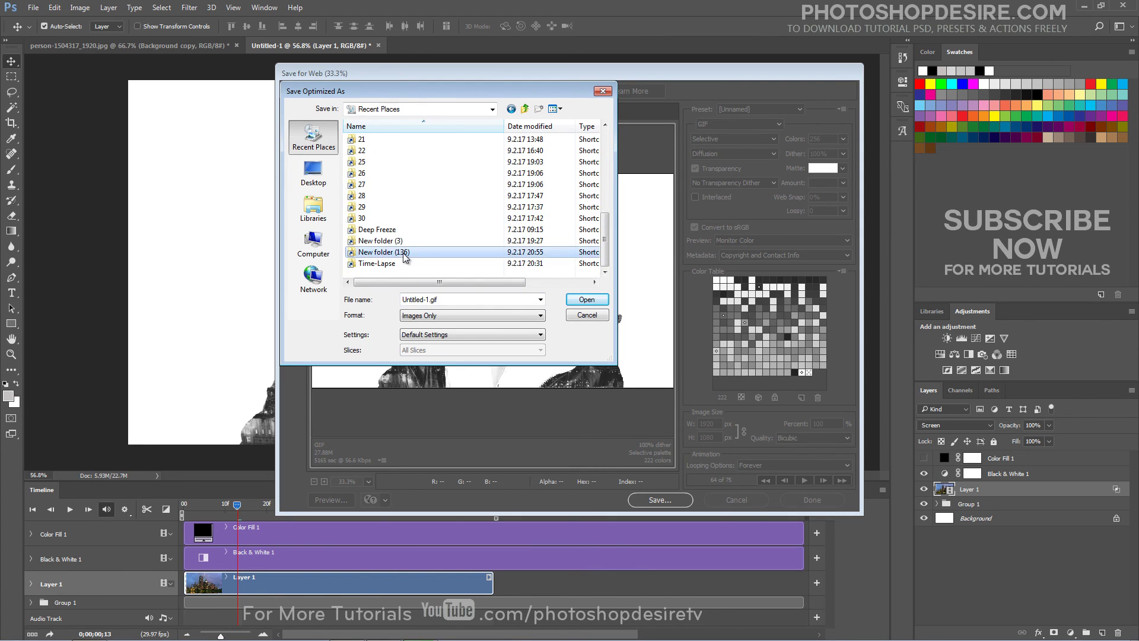
left_click(583, 300)
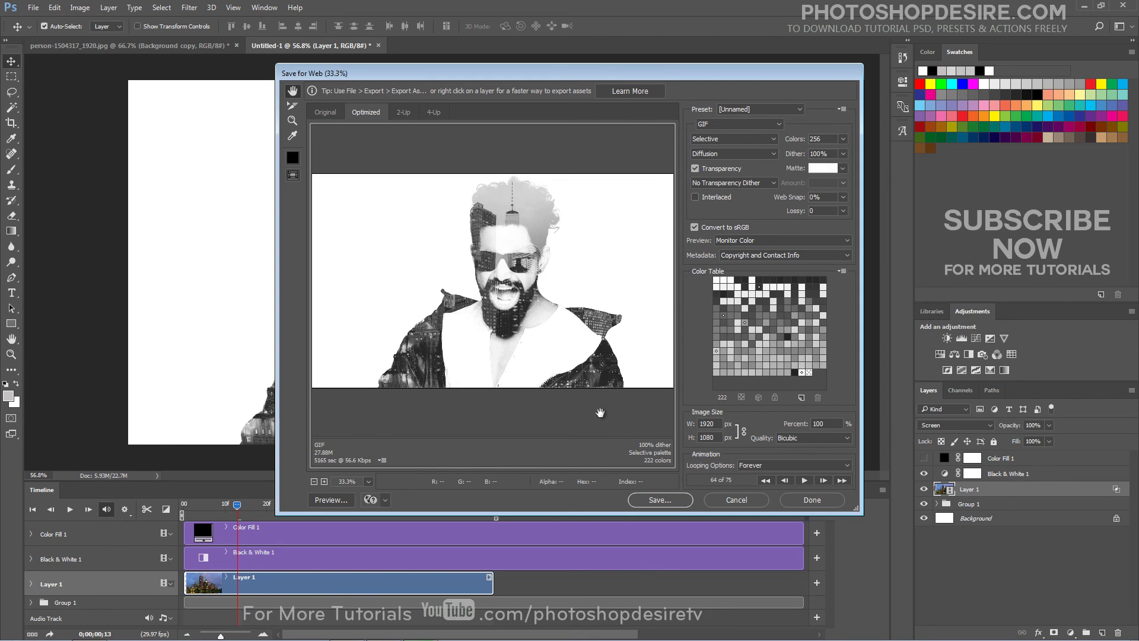
Step: Play and stop the 75-frame GIF preview, then close Save for Web with Done
left_click(807, 478)
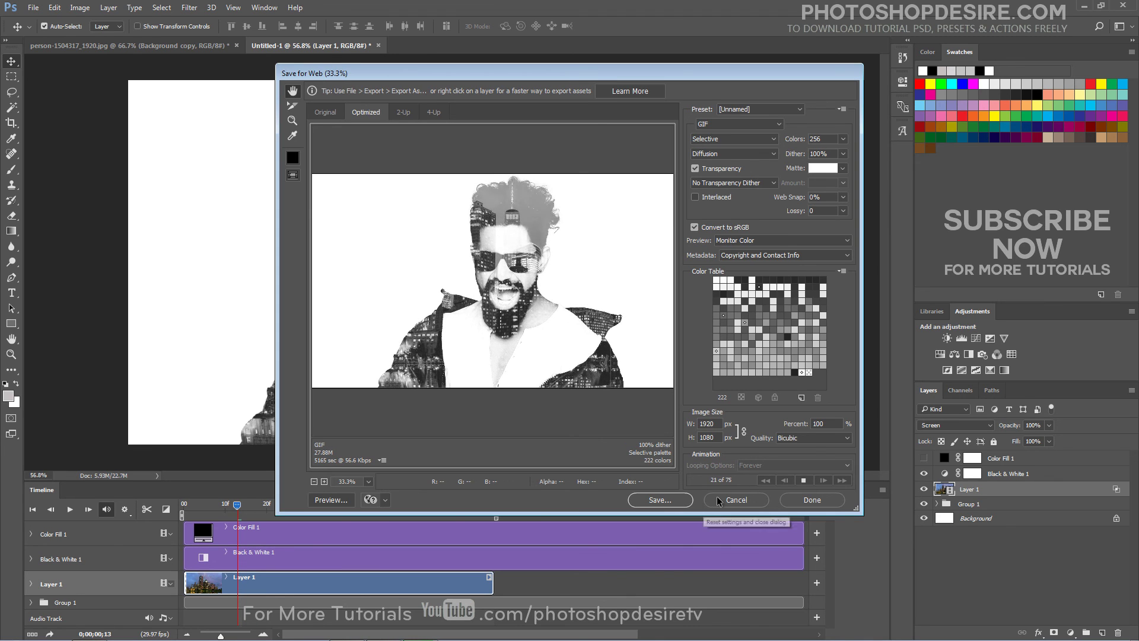
left_click(800, 483)
left_click(812, 499)
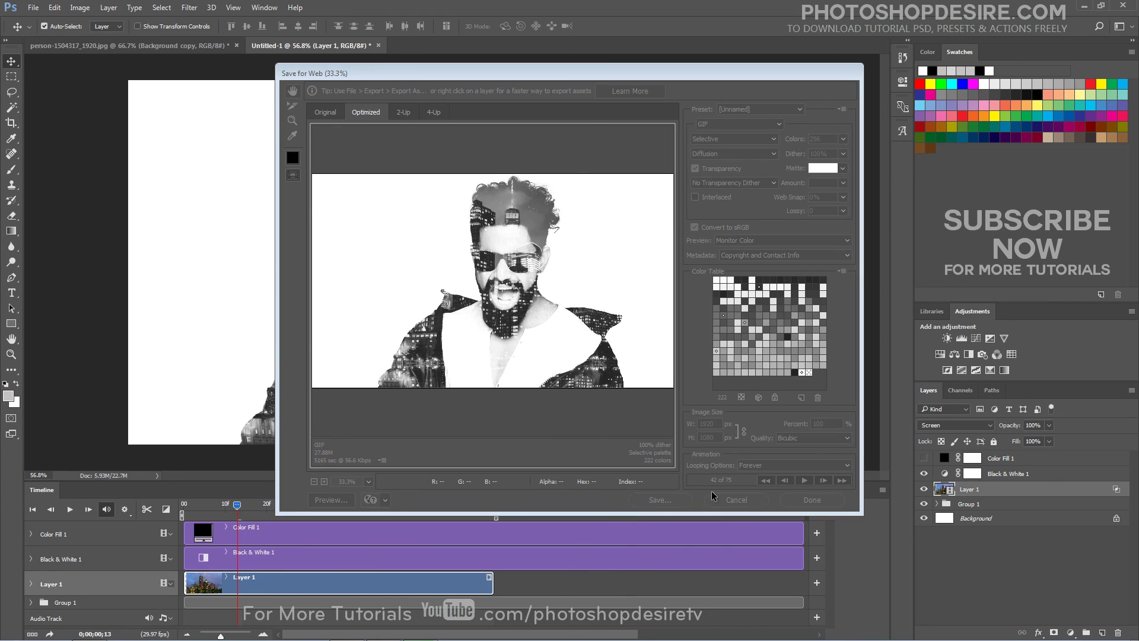